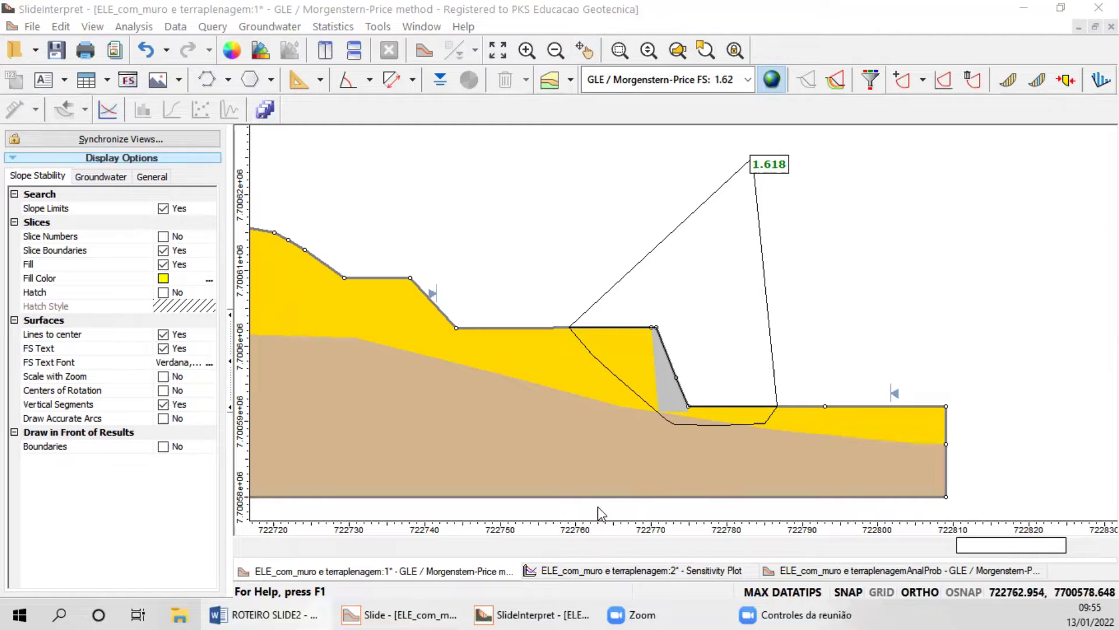
scroll(657, 341, "up", 1)
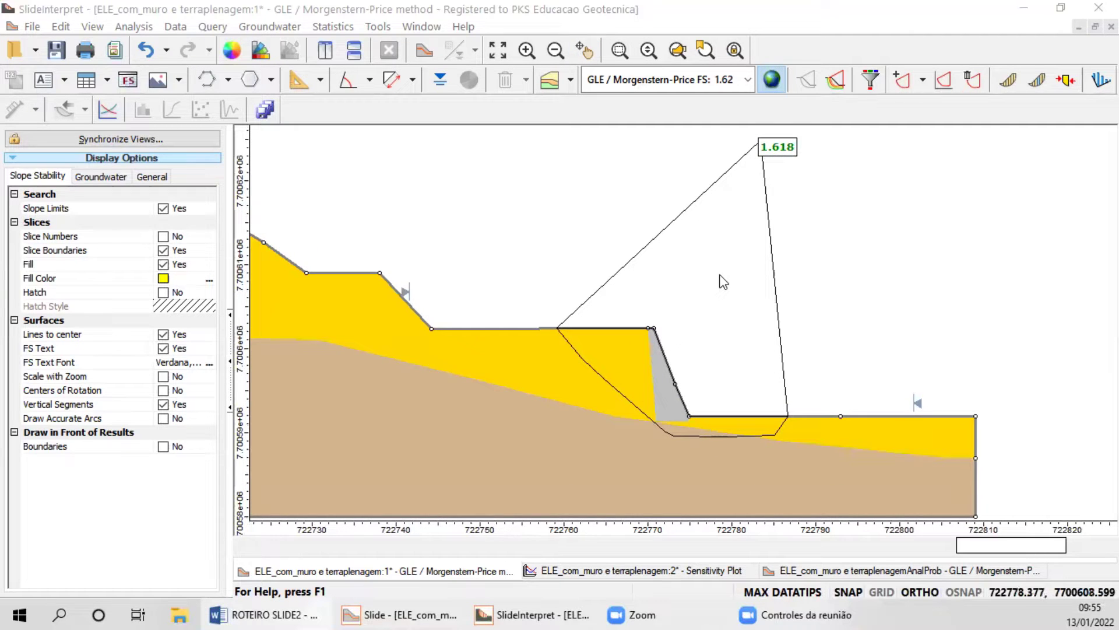
scroll(697, 301, "down", 1)
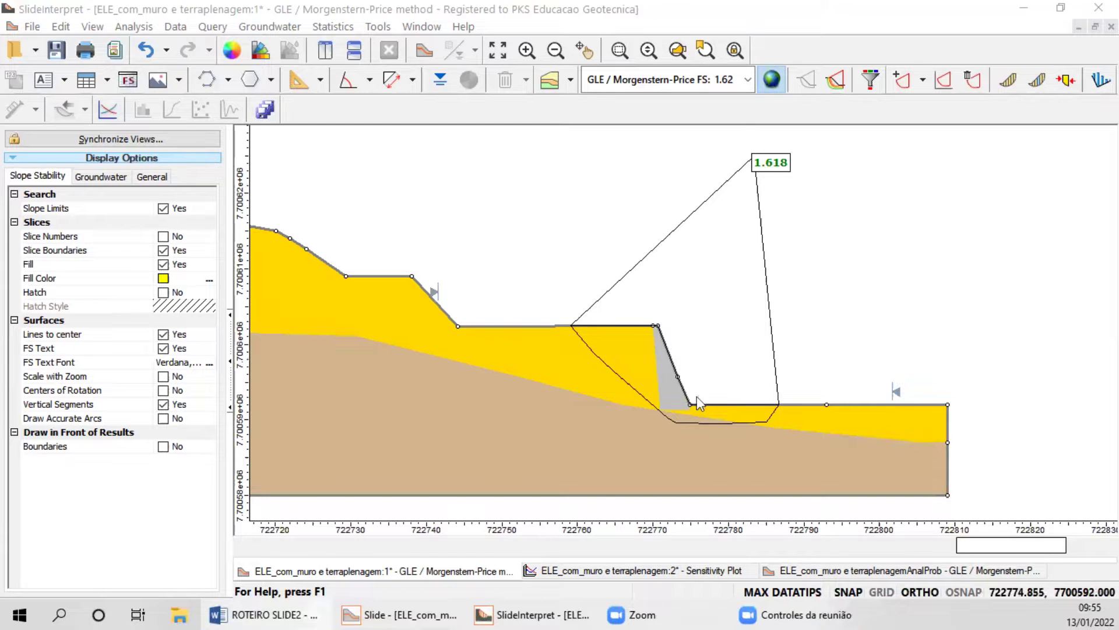
scroll(701, 401, "up", 1)
scroll(618, 335, "down", 1)
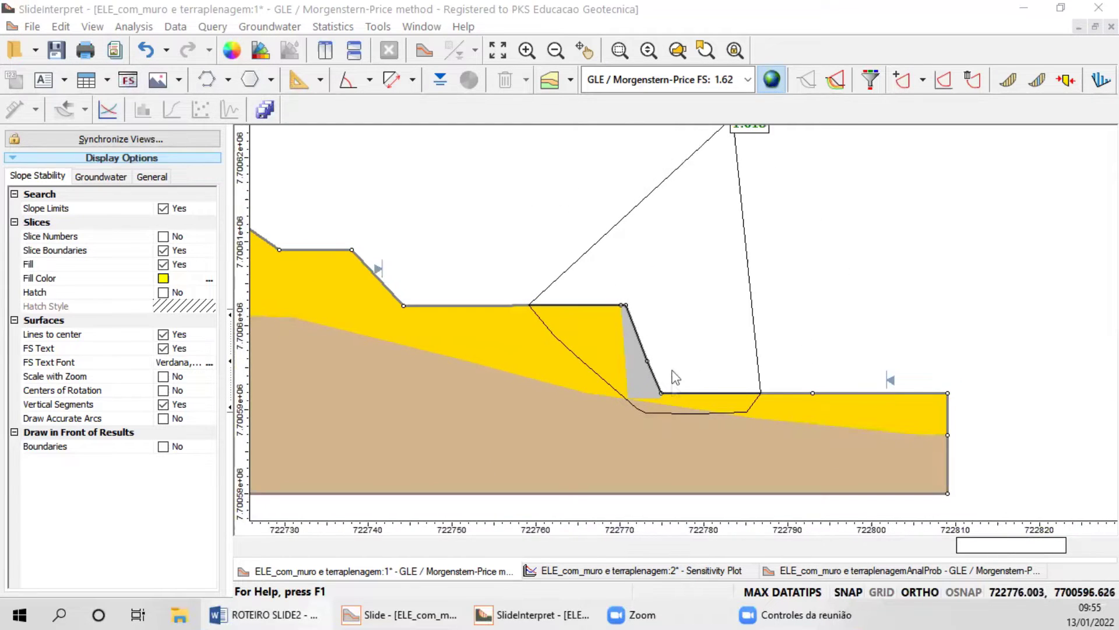
scroll(723, 394, "down", 1)
left_click_drag(708, 385, 813, 406)
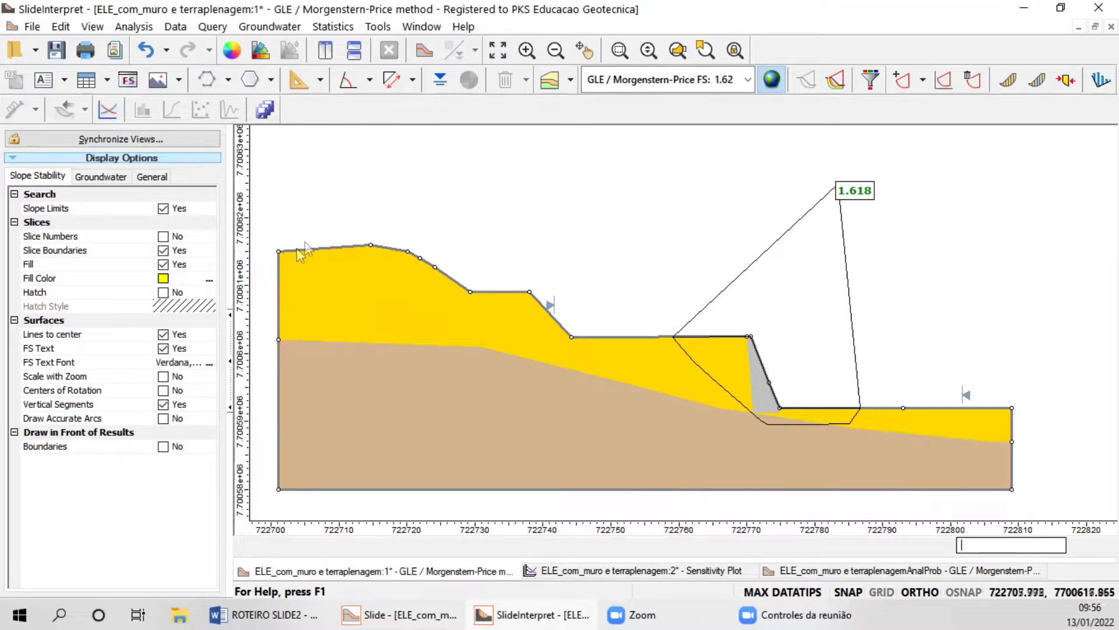
Step: Examine the material properties of both soil layers and the concrete wall, and where the critical slip surface passes beneath the wall
mouse_move(566, 322)
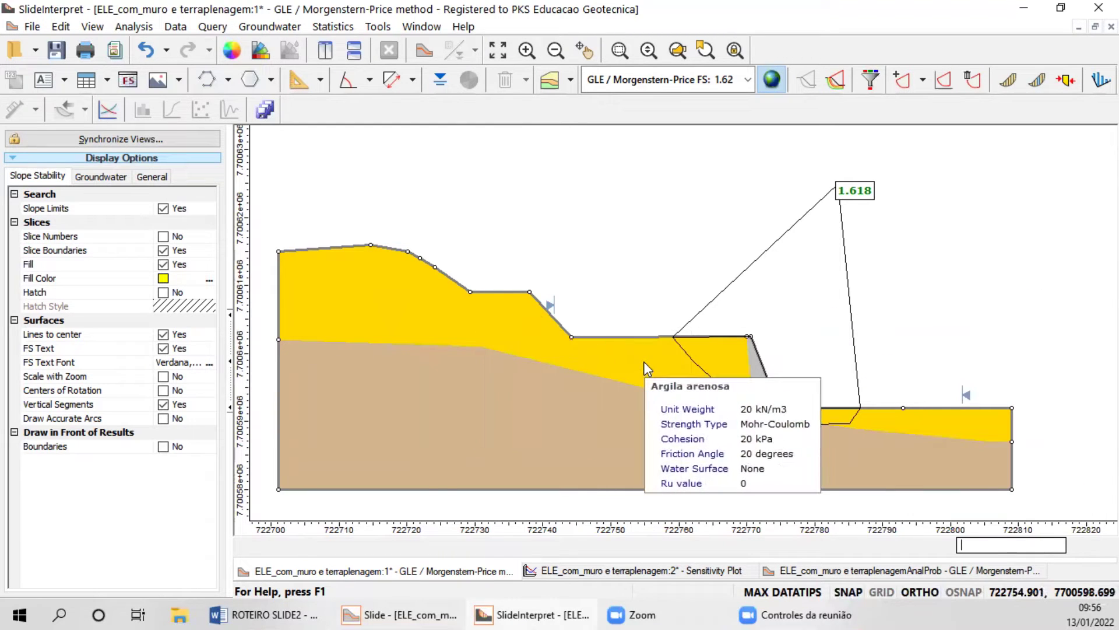
mouse_move(563, 436)
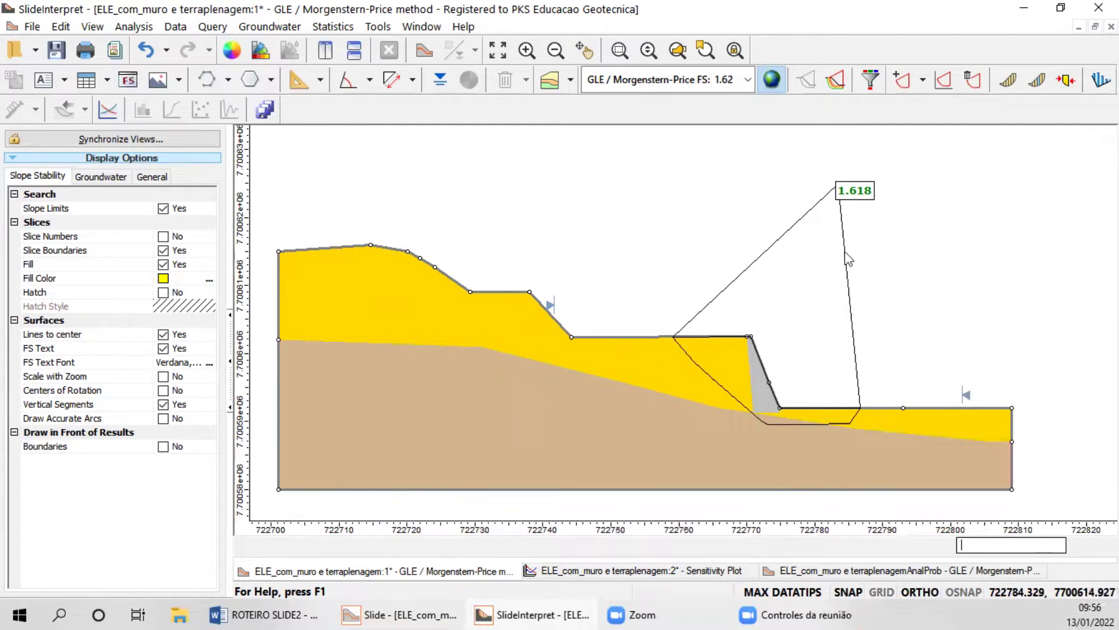
mouse_move(675, 335)
mouse_move(737, 411)
scroll(739, 412, "up", 1)
mouse_move(776, 408)
scroll(776, 408, "up", 1)
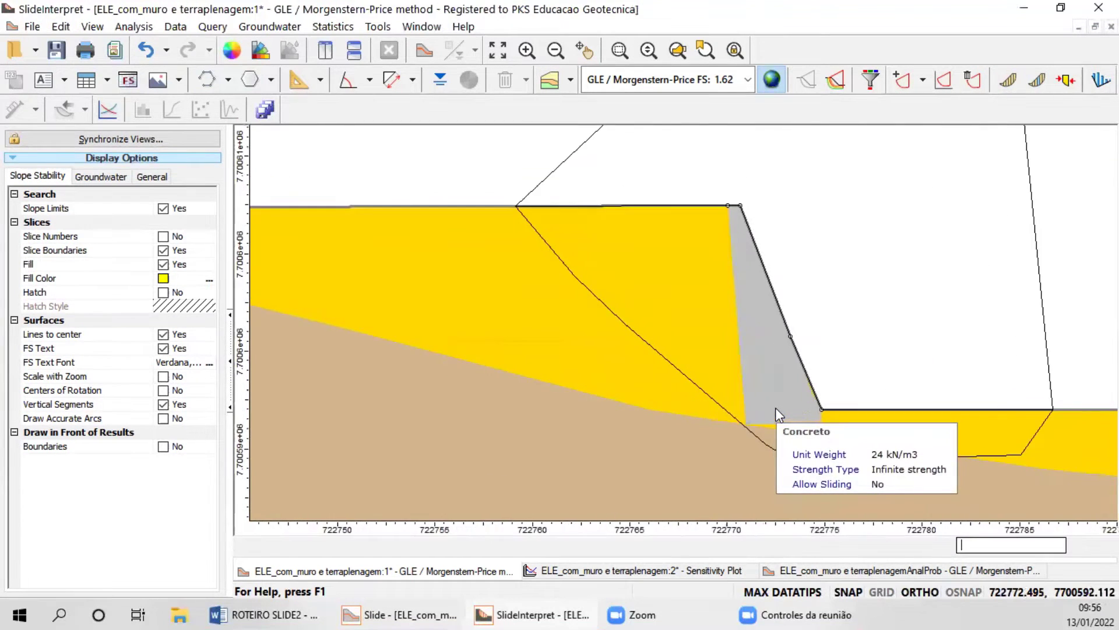
scroll(764, 397, "down", 2)
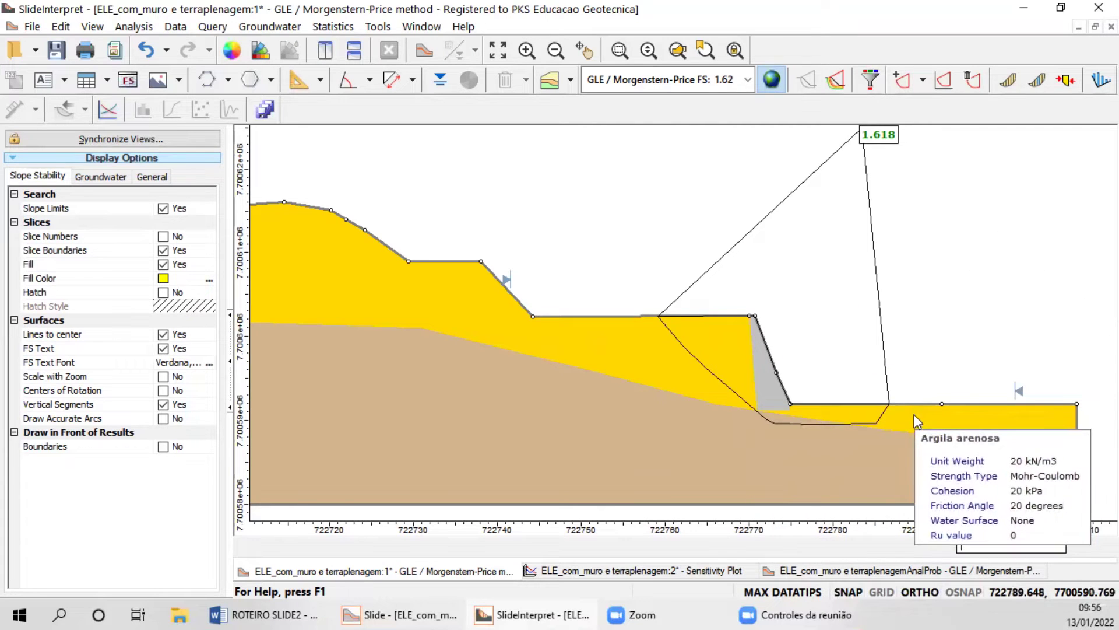
Step: Display the slices of the critical slip surface and examine the sliding mass around the retaining wall
mouse_move(913, 288)
left_mouse_down()
mouse_move(921, 303)
mouse_move(910, 293)
left_mouse_up()
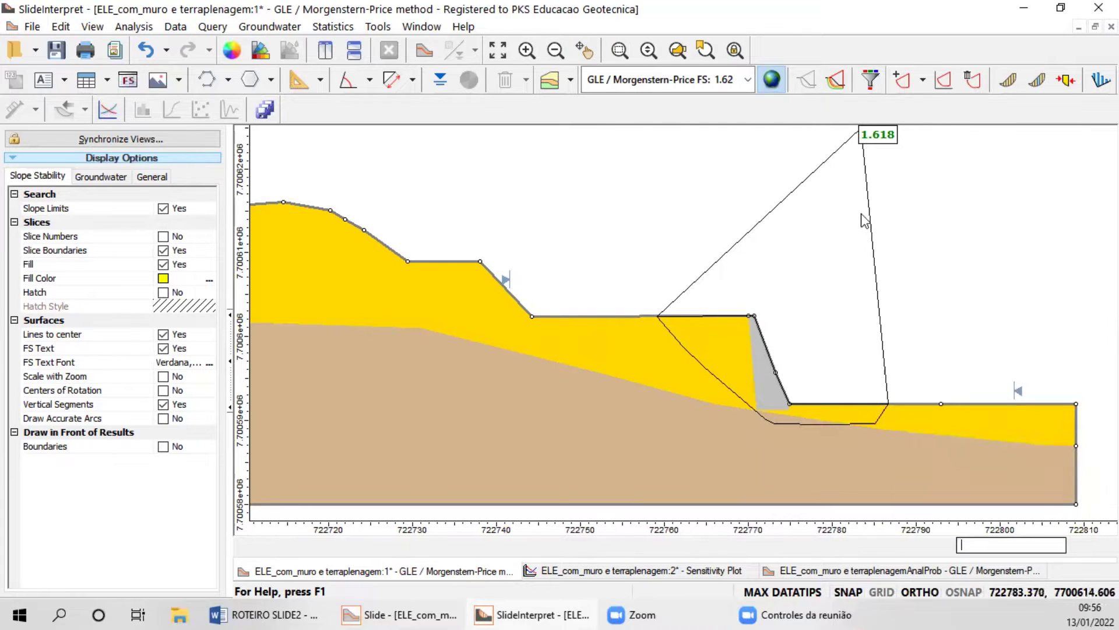
scroll(890, 154, "down", 1)
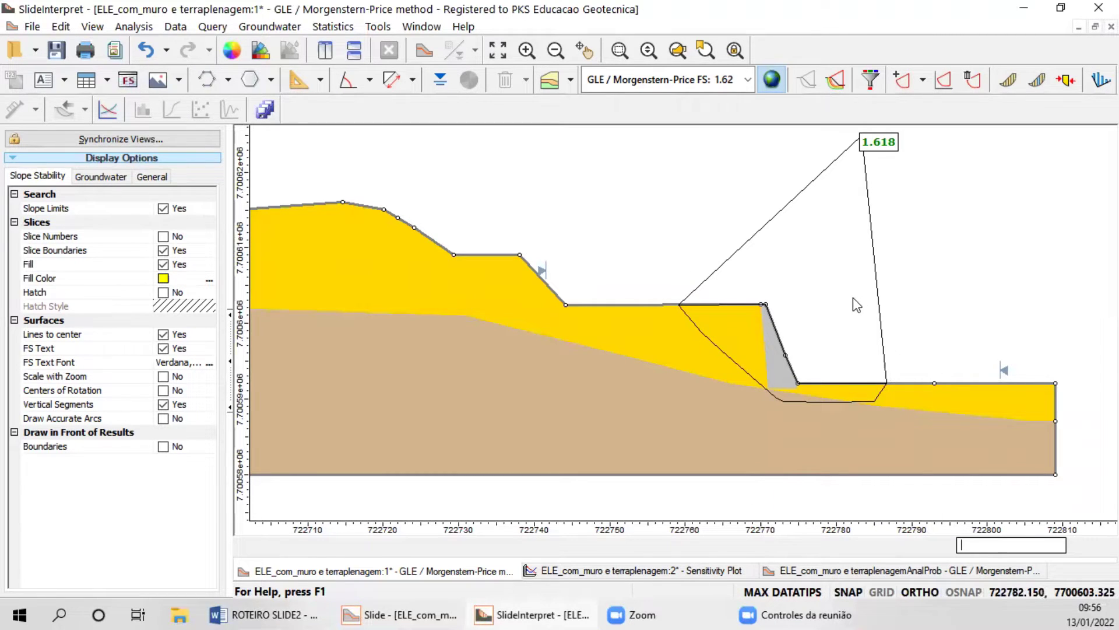
scroll(852, 297, "up", 1)
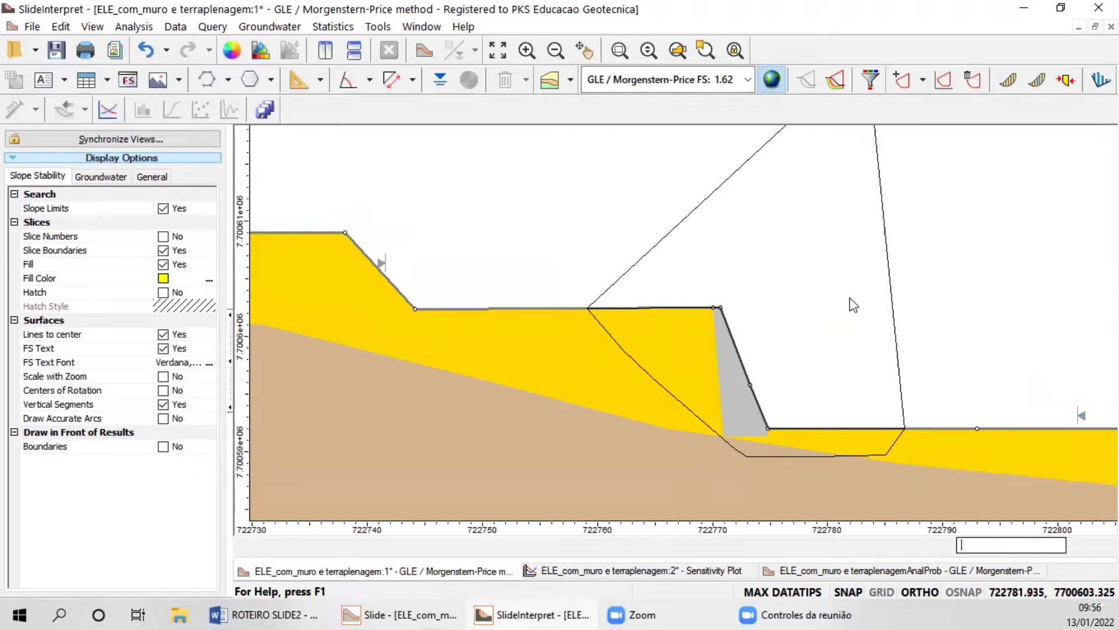
left_click(1008, 79)
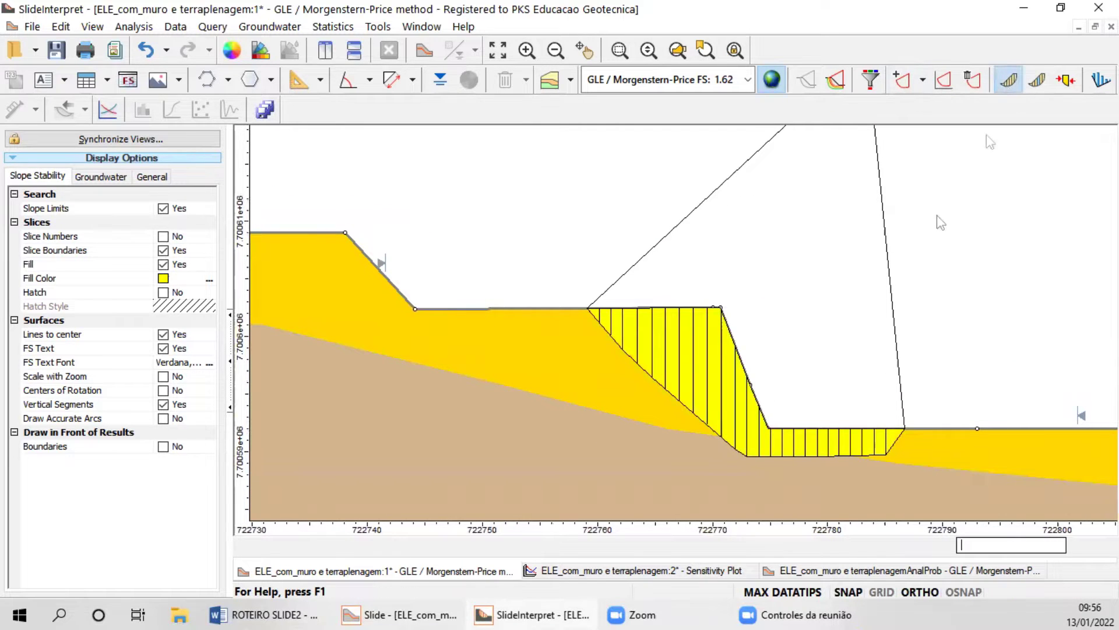
scroll(781, 353, "up", 1)
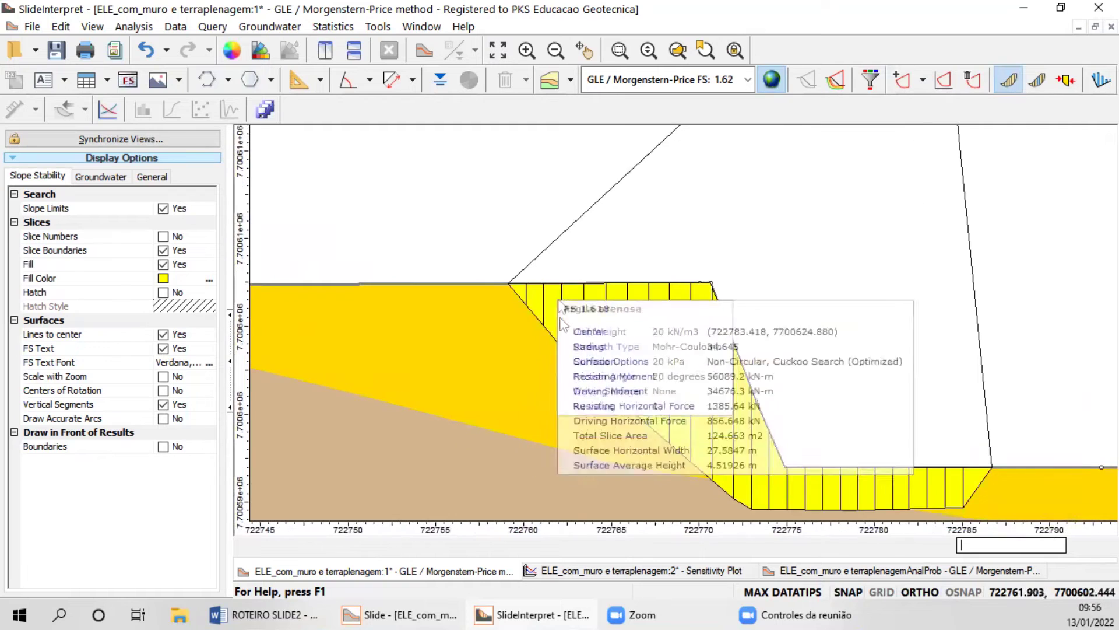
scroll(670, 265, "down", 1)
scroll(679, 370, "down", 1)
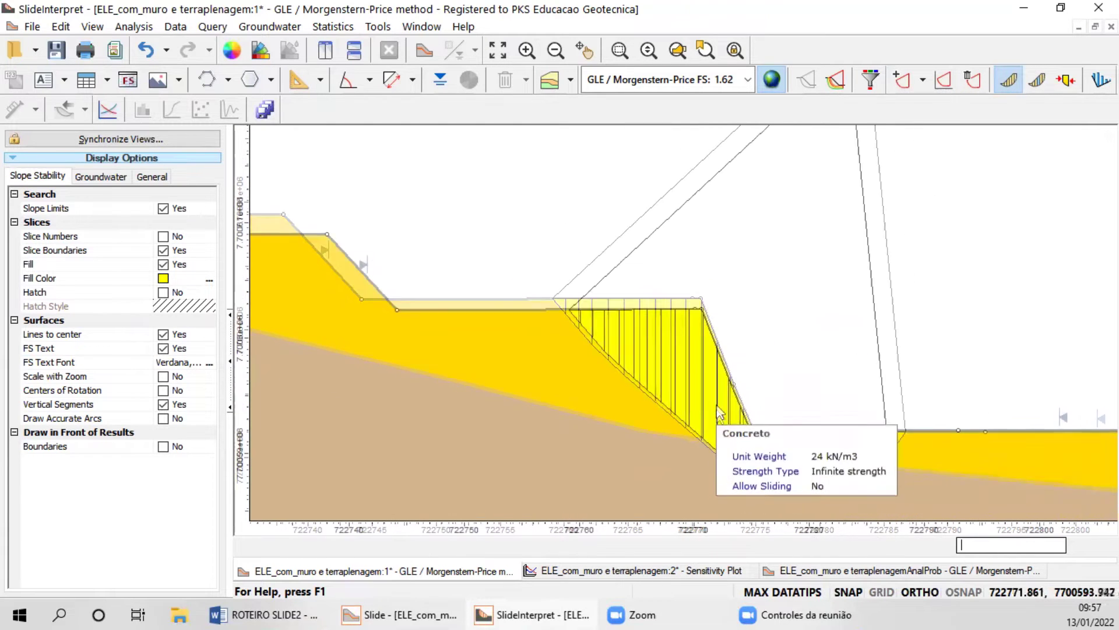
scroll(781, 318, "down", 2)
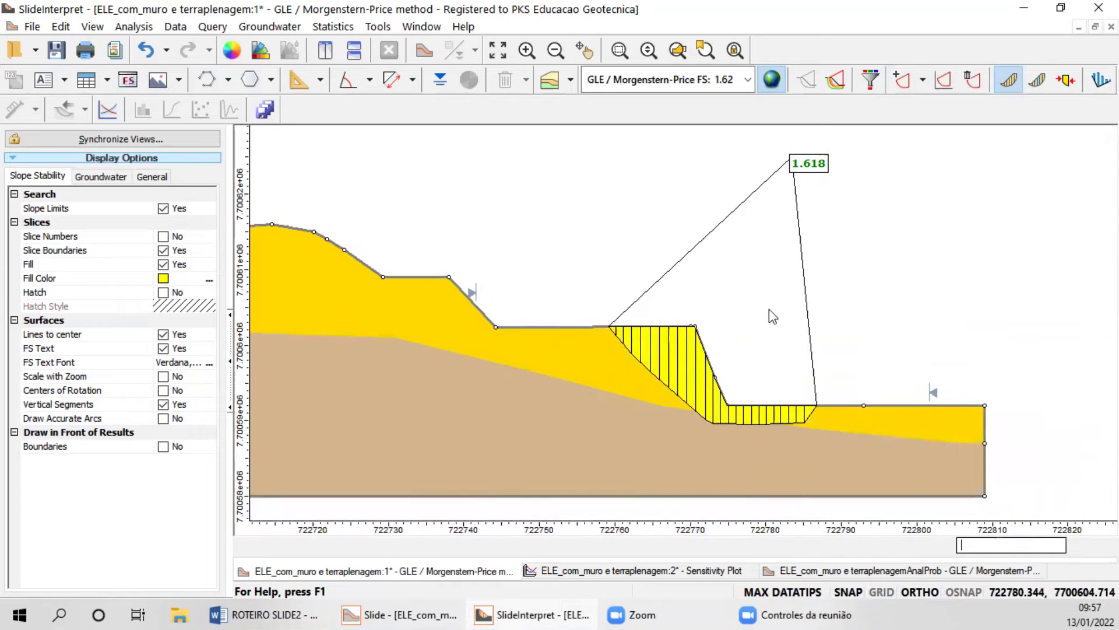
scroll(845, 160, "up", 1)
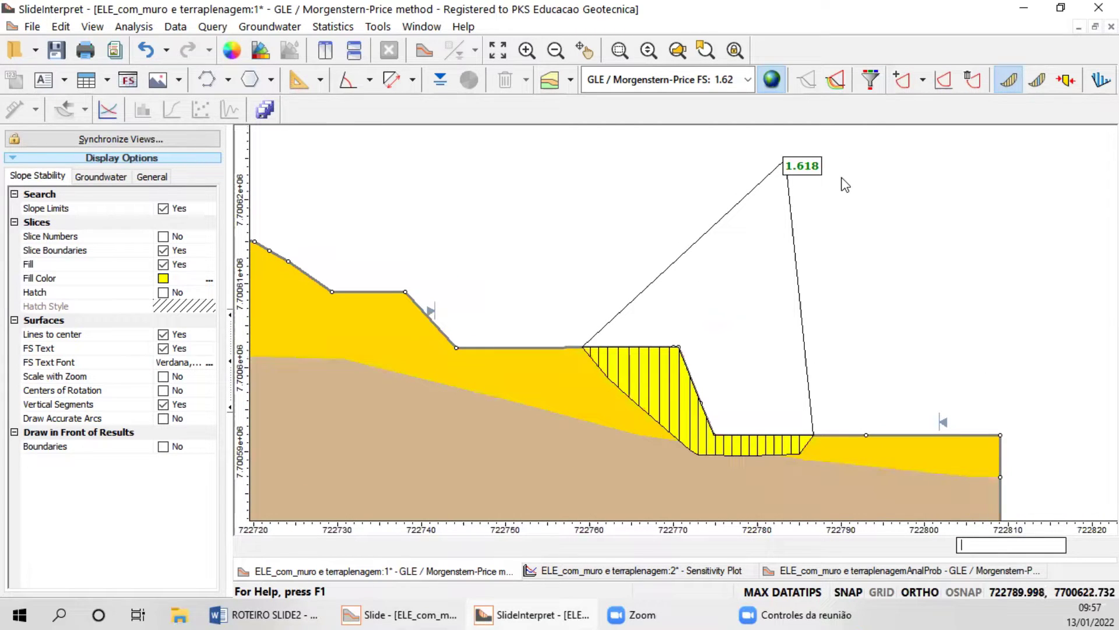
scroll(587, 394, "up", 3)
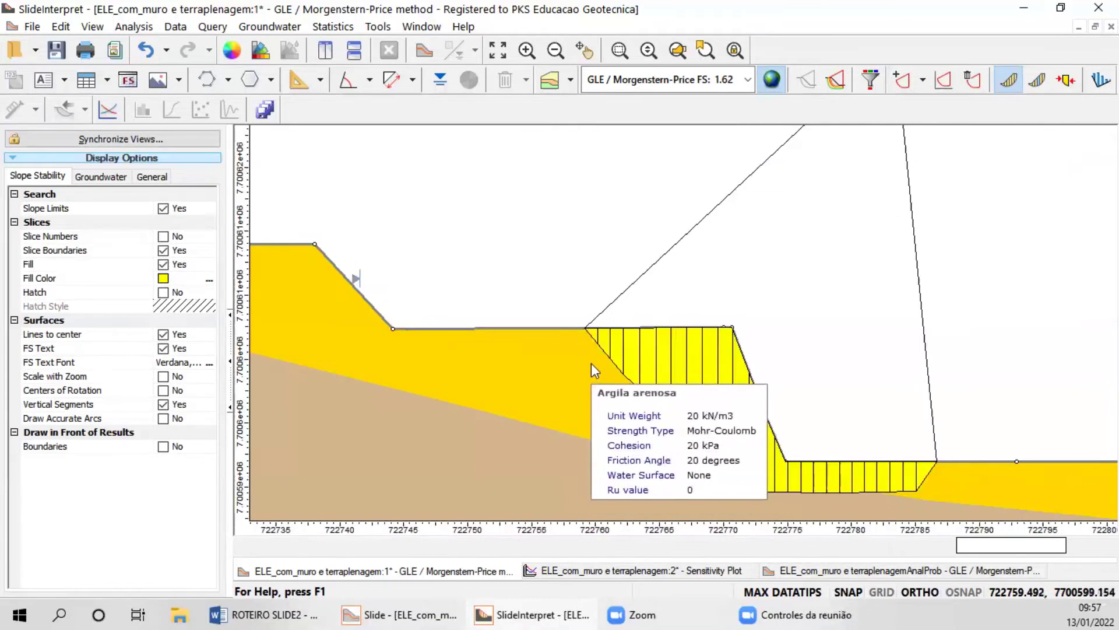
scroll(826, 382, "down", 3)
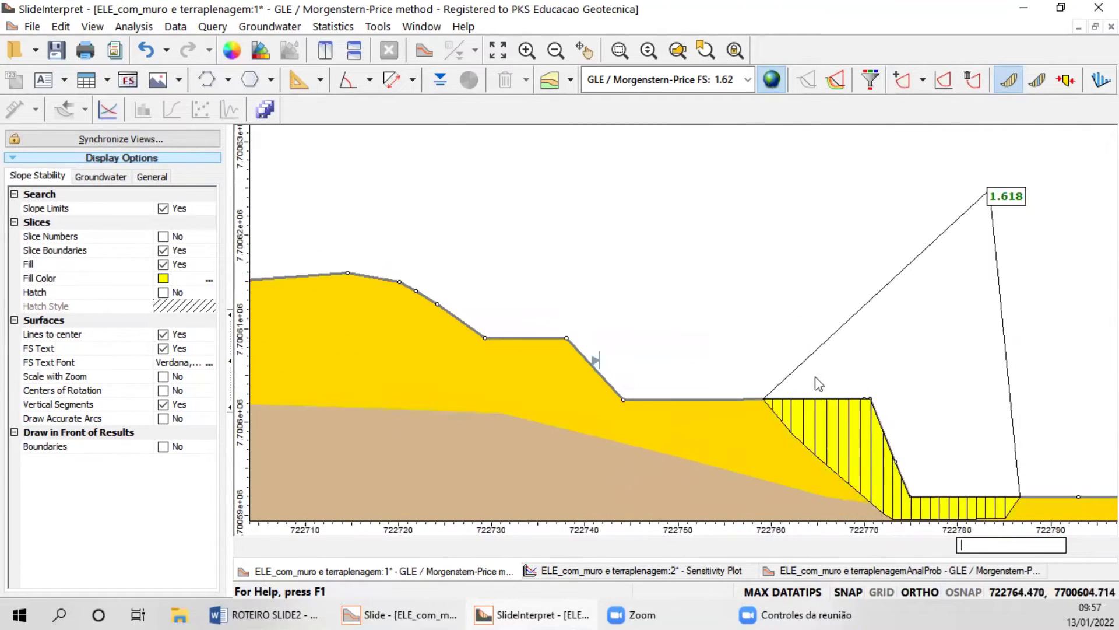
scroll(827, 379, "down", 2)
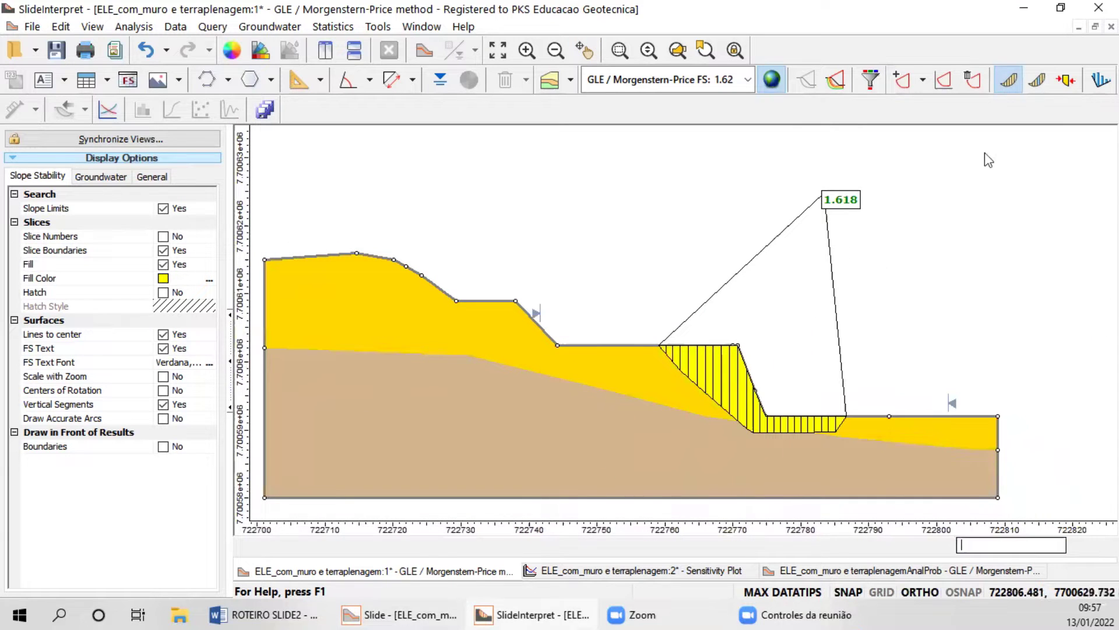
Step: Display all analysed slip surfaces coloured by safety factor and compare those around the critical surface behind and beneath the wall
left_click(837, 82)
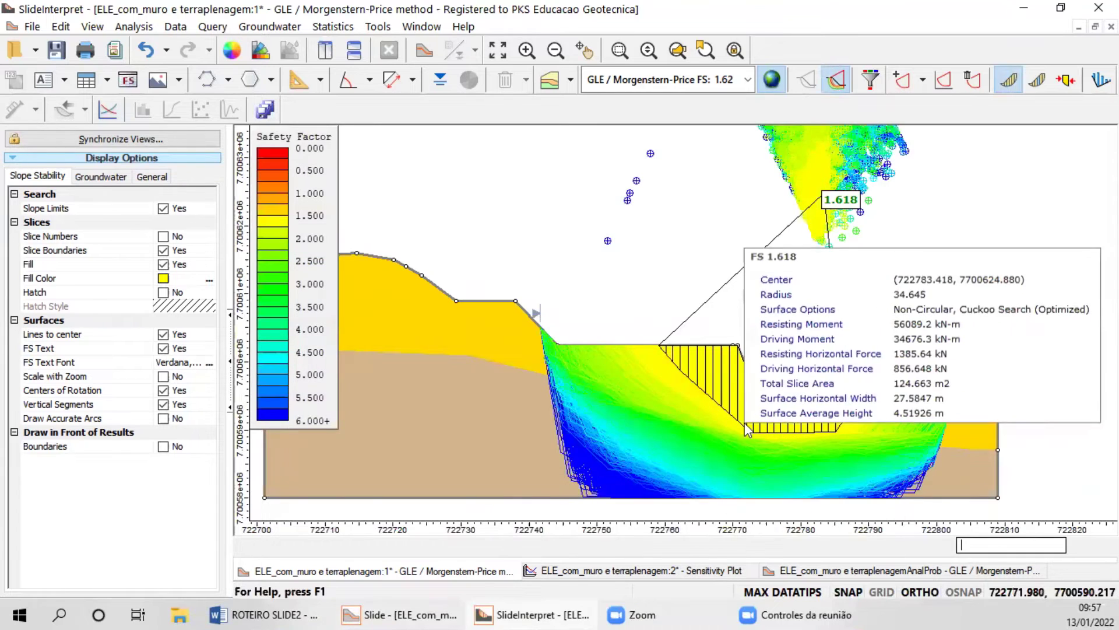
scroll(676, 408, "up", 1)
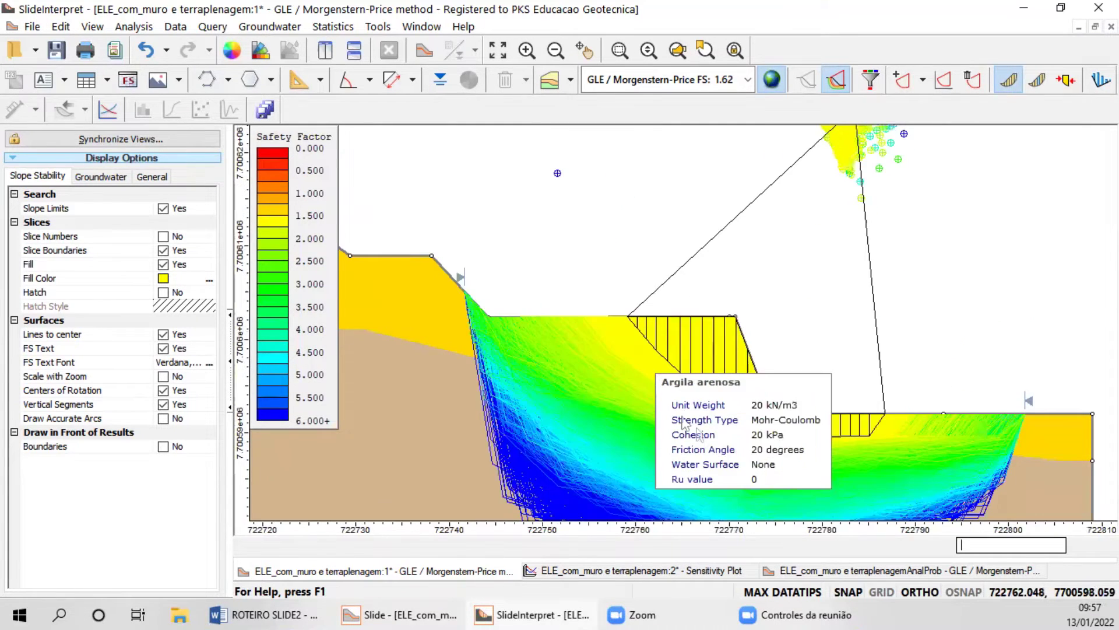
scroll(690, 380, "up", 2)
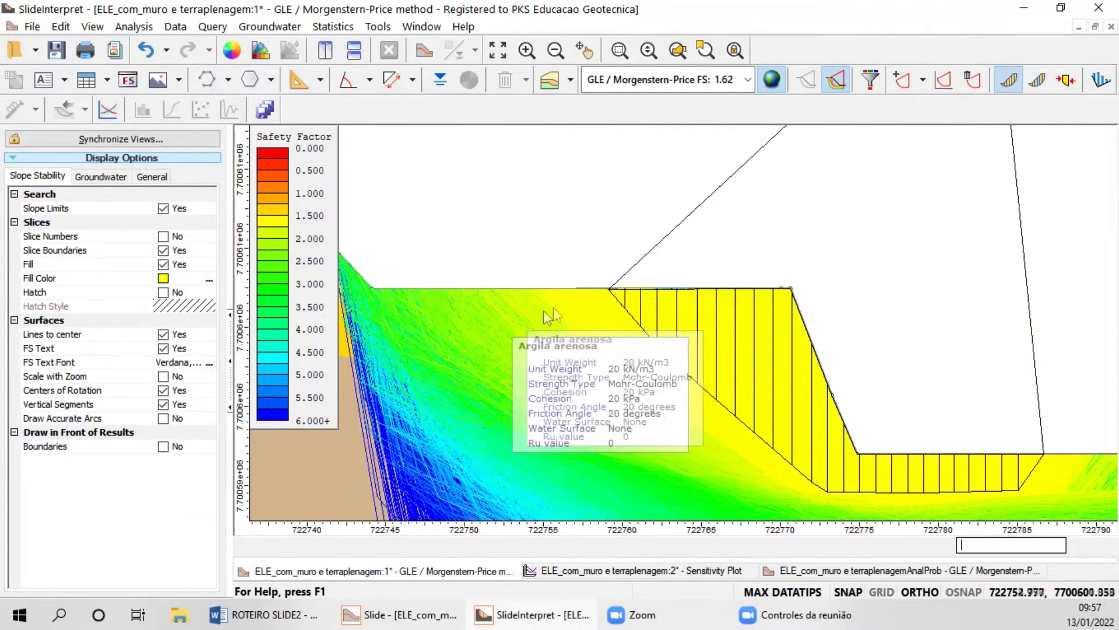
scroll(629, 299, "up", 1)
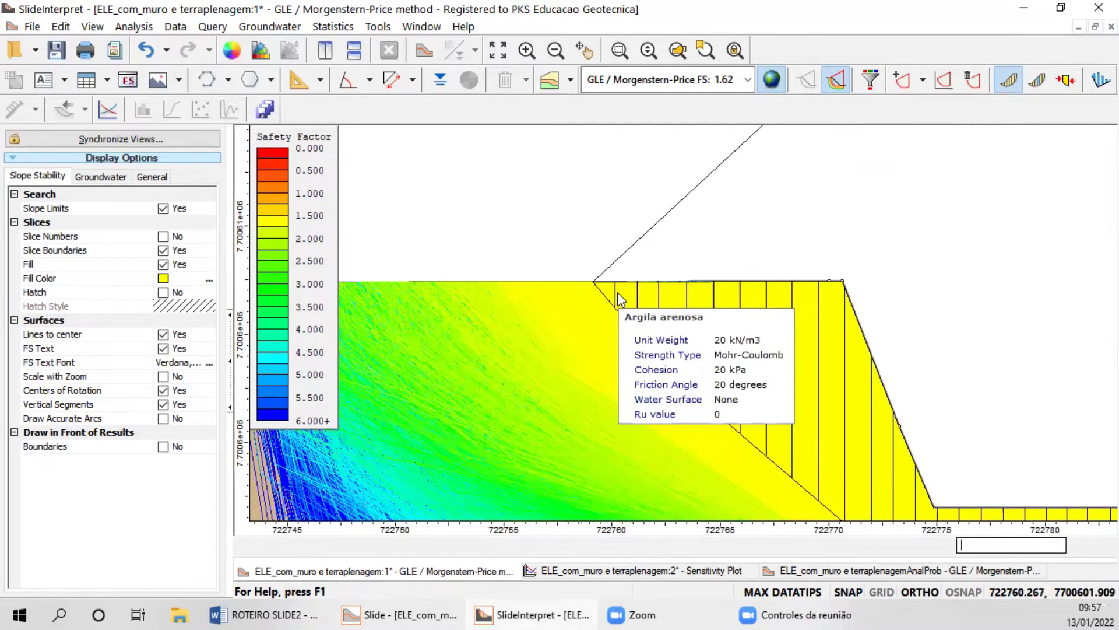
scroll(586, 293, "up", 1)
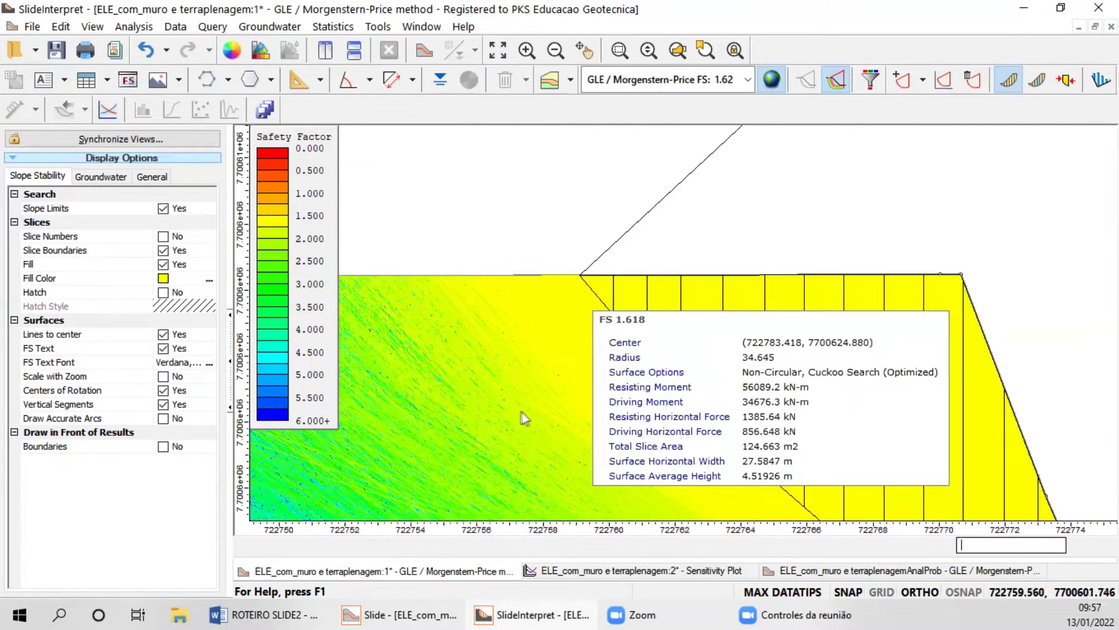
scroll(495, 464, "down", 2)
scroll(638, 387, "down", 1)
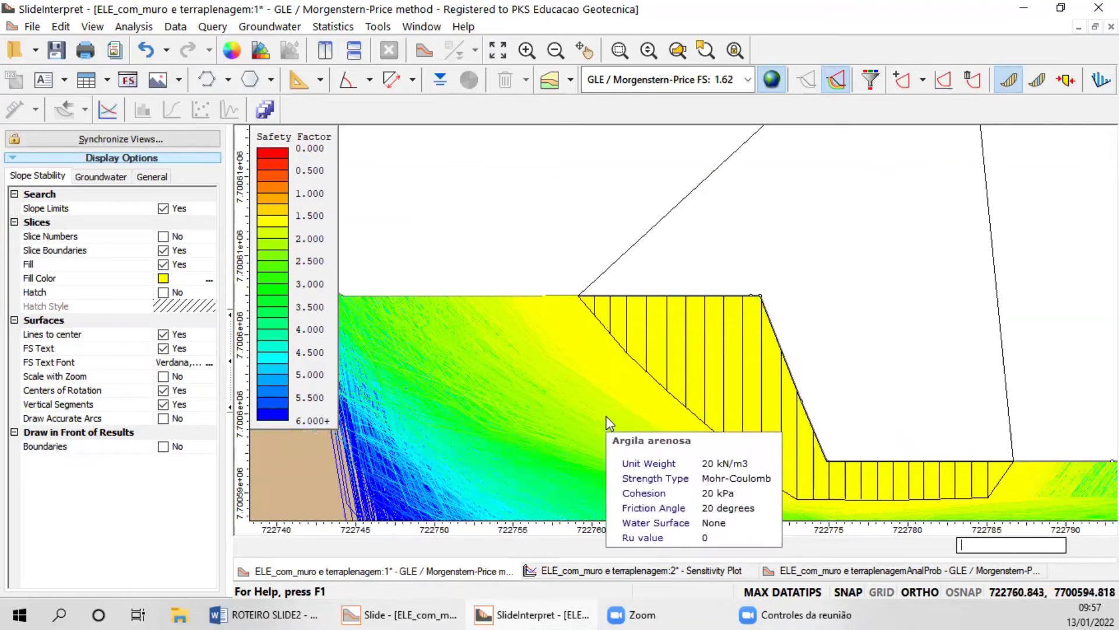
scroll(618, 410, "up", 1)
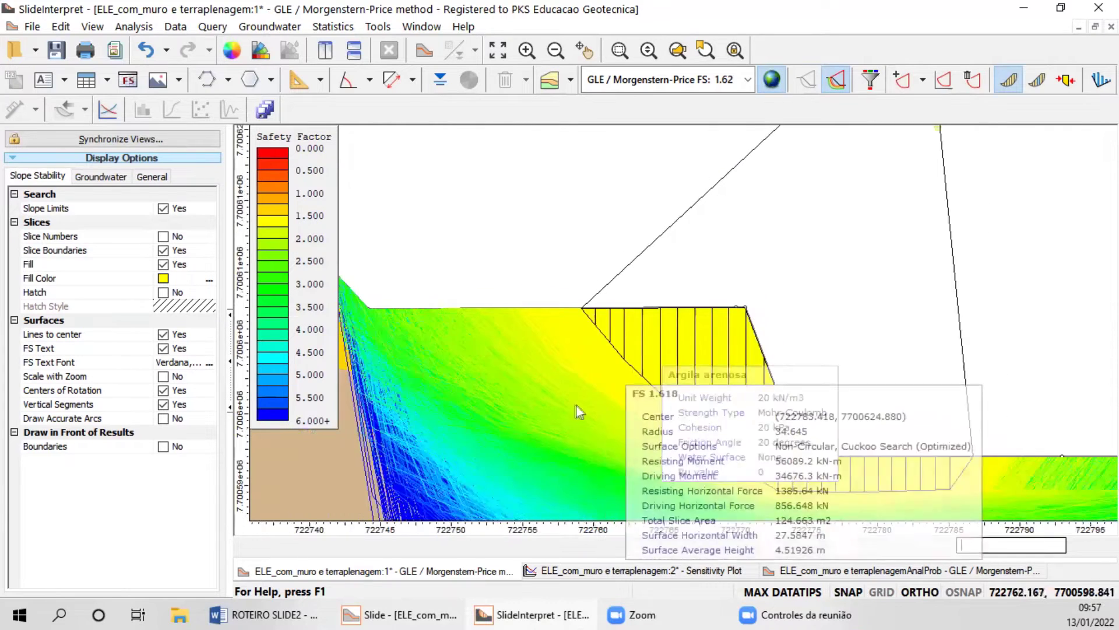
scroll(744, 408, "down", 2)
scroll(746, 411, "down", 1)
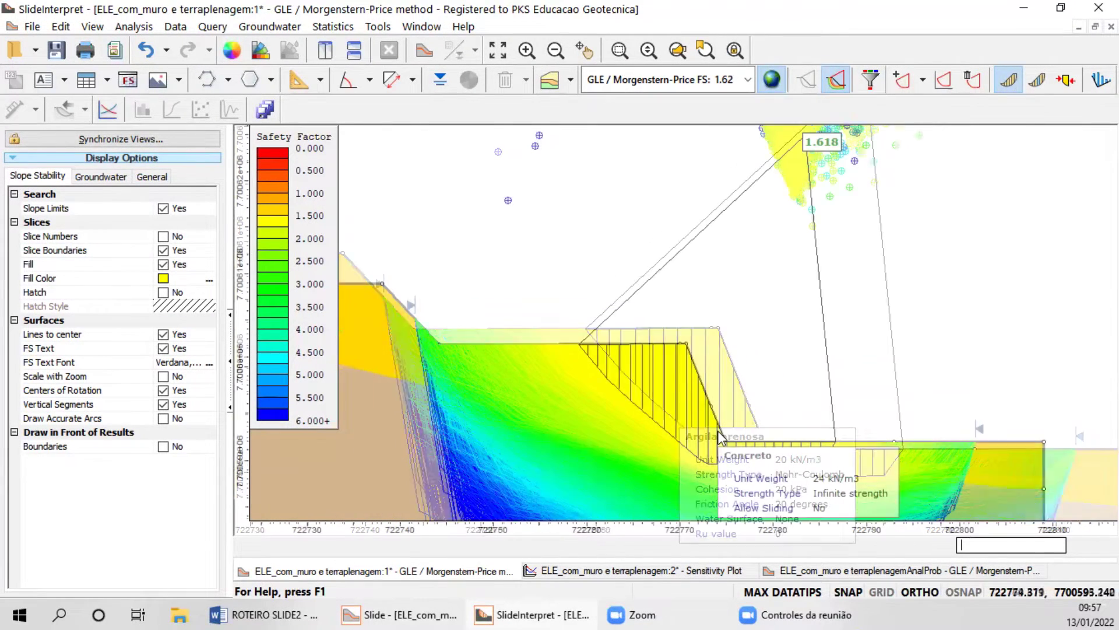
scroll(811, 236, "down", 1)
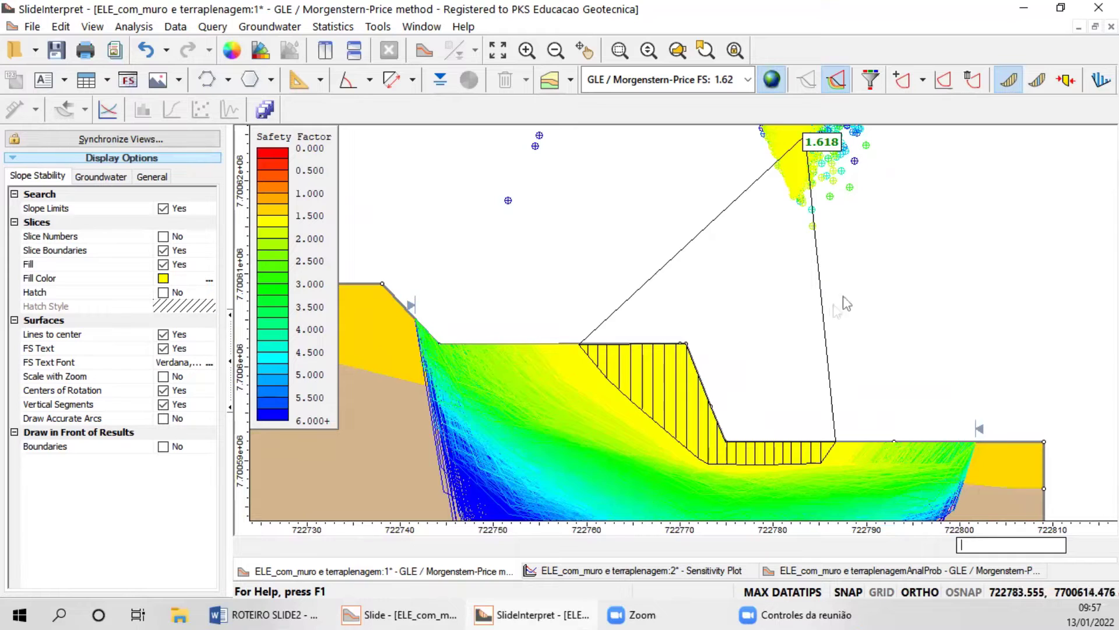
Step: Hide the slices and all analysed surfaces, leaving only the critical one, and review the strength parameters of the two soil layers
left_click(1008, 82)
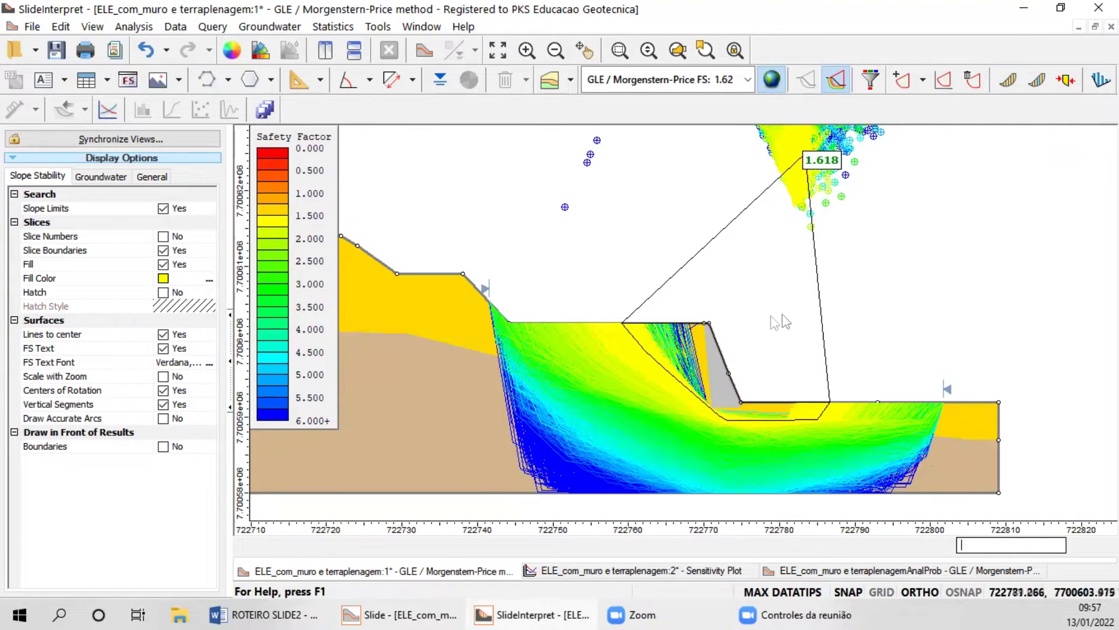
left_click(836, 82)
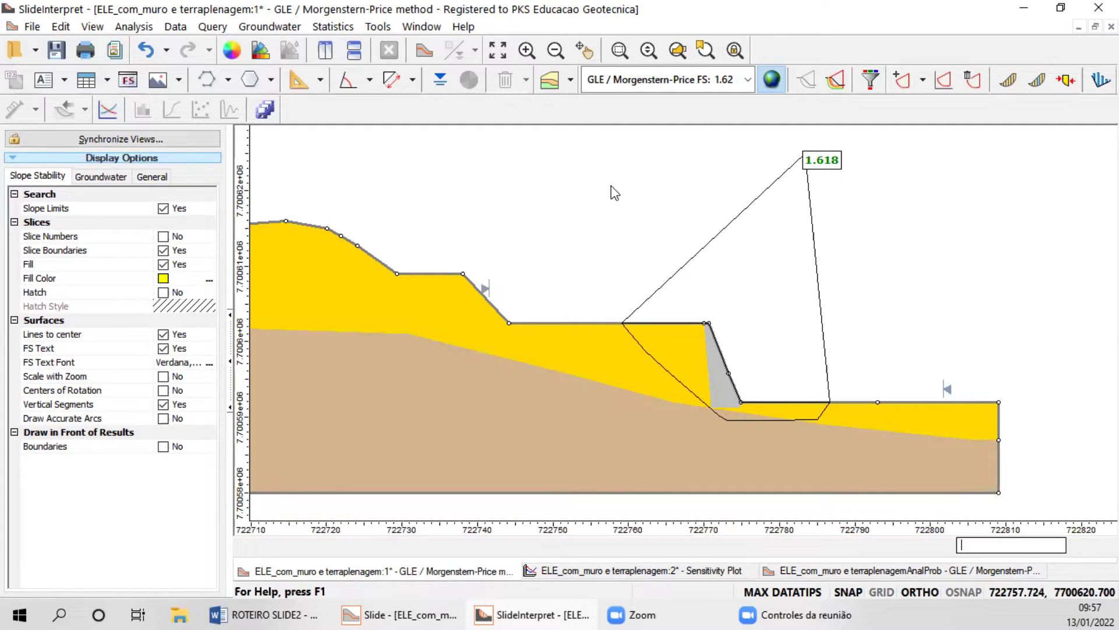
mouse_move(643, 378)
mouse_move(569, 434)
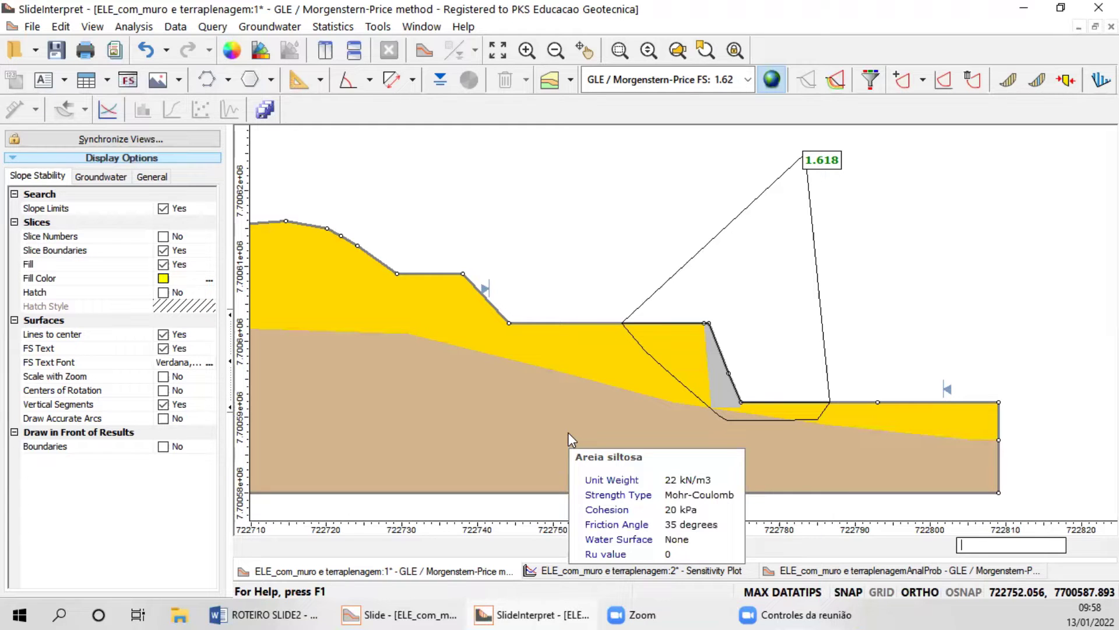
mouse_move(633, 346)
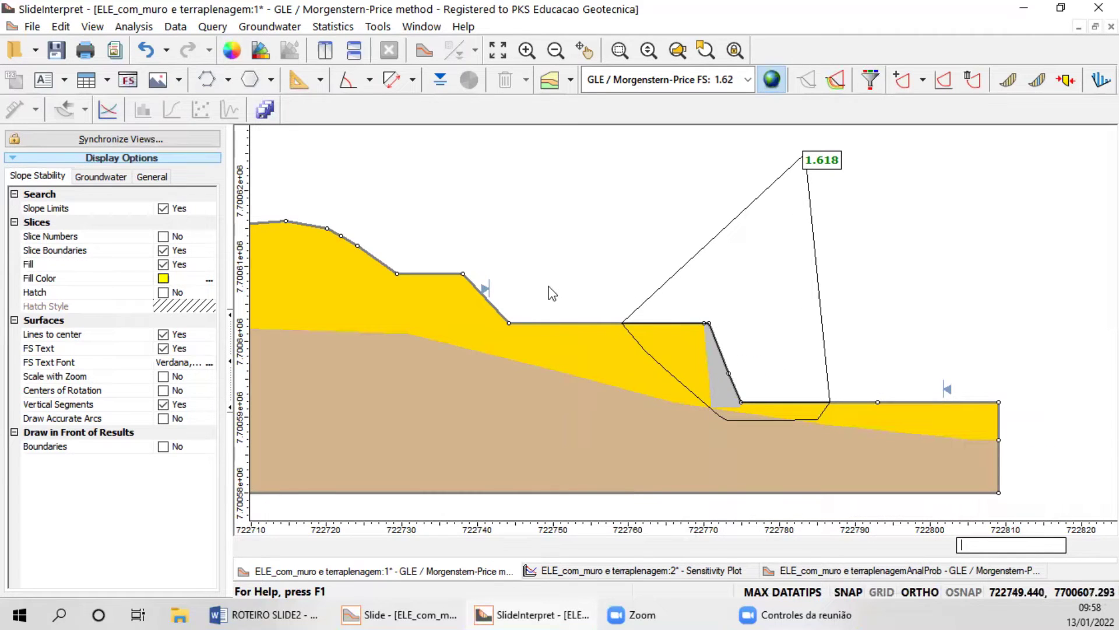
Step: Switch to the sensitivity plot and read the safety factor at points along the Argila arenosa cohesion curve, including both ends
left_click(646, 576)
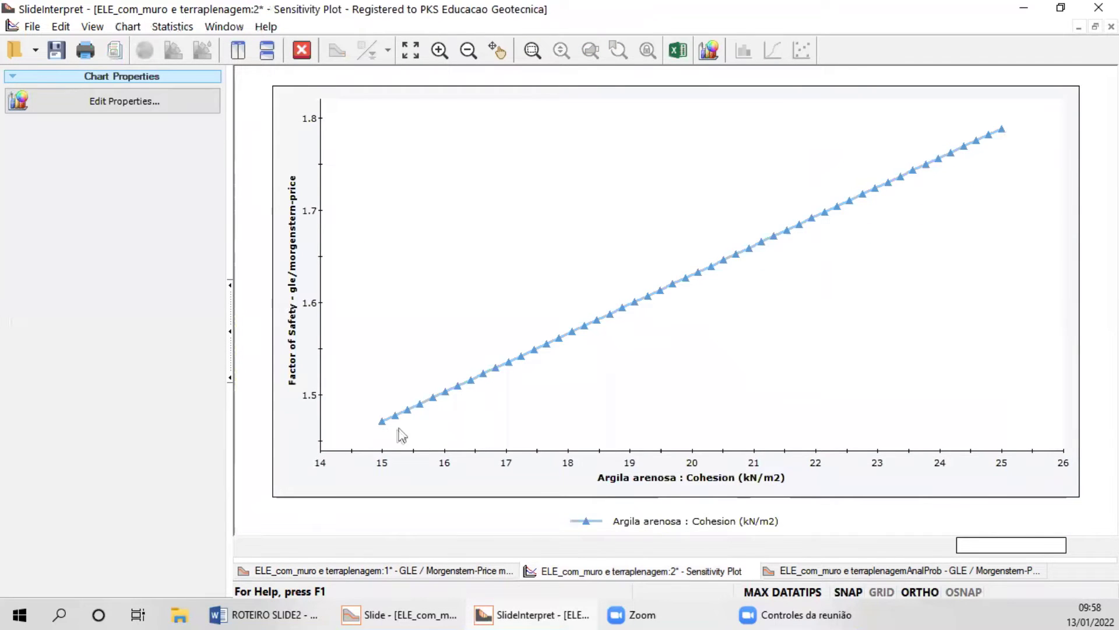
mouse_move(383, 430)
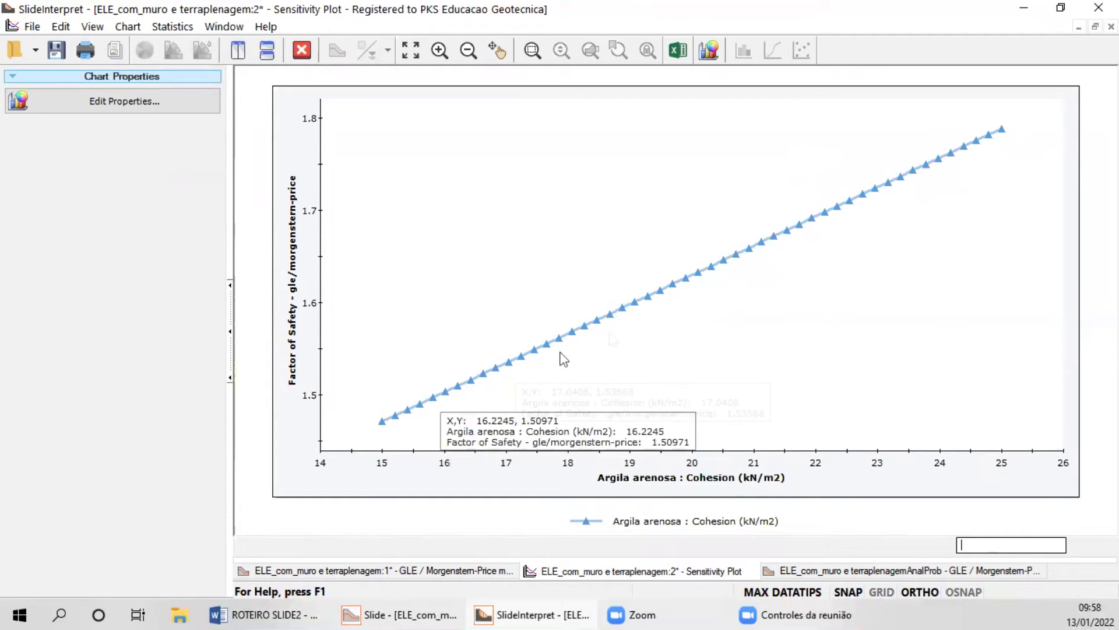
mouse_move(1005, 135)
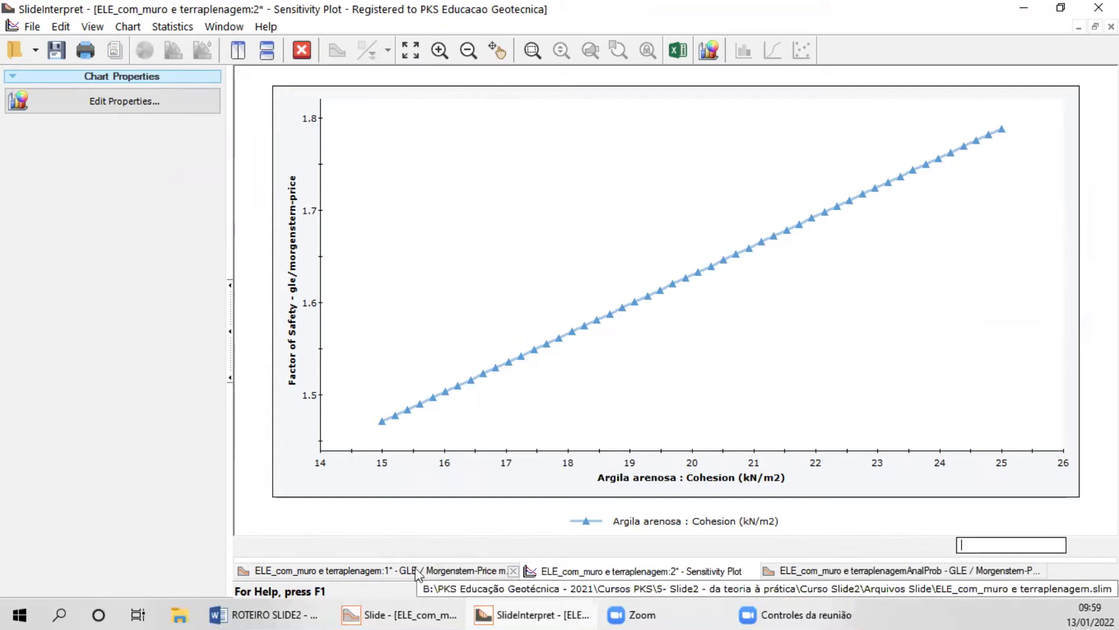
Step: Revisit the deterministic model view, then open the ELE_com_muro e terraplenagemAnalProb results and read the mean safety factor, failure probability and reliability indices
left_click(470, 571)
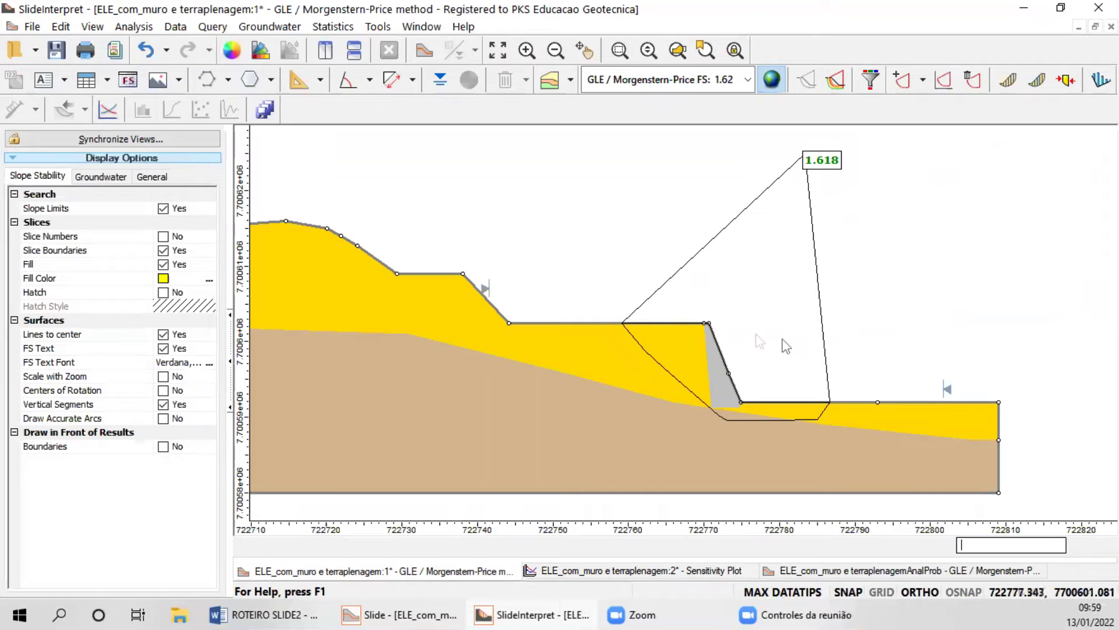
left_click(857, 571)
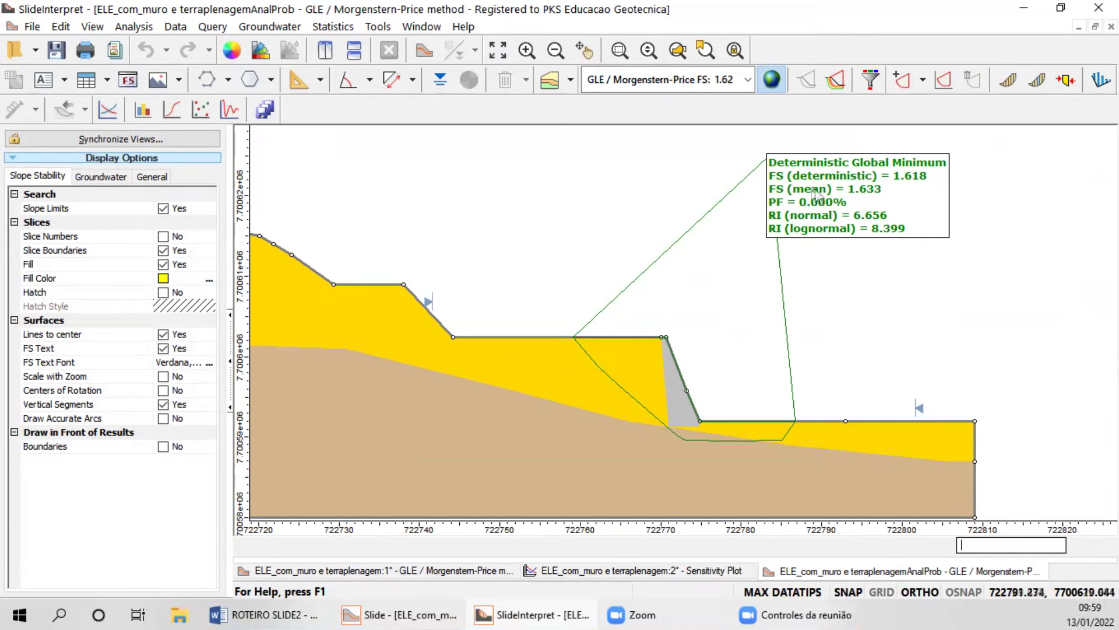
scroll(820, 192, "up", 3)
scroll(806, 201, "down", 2)
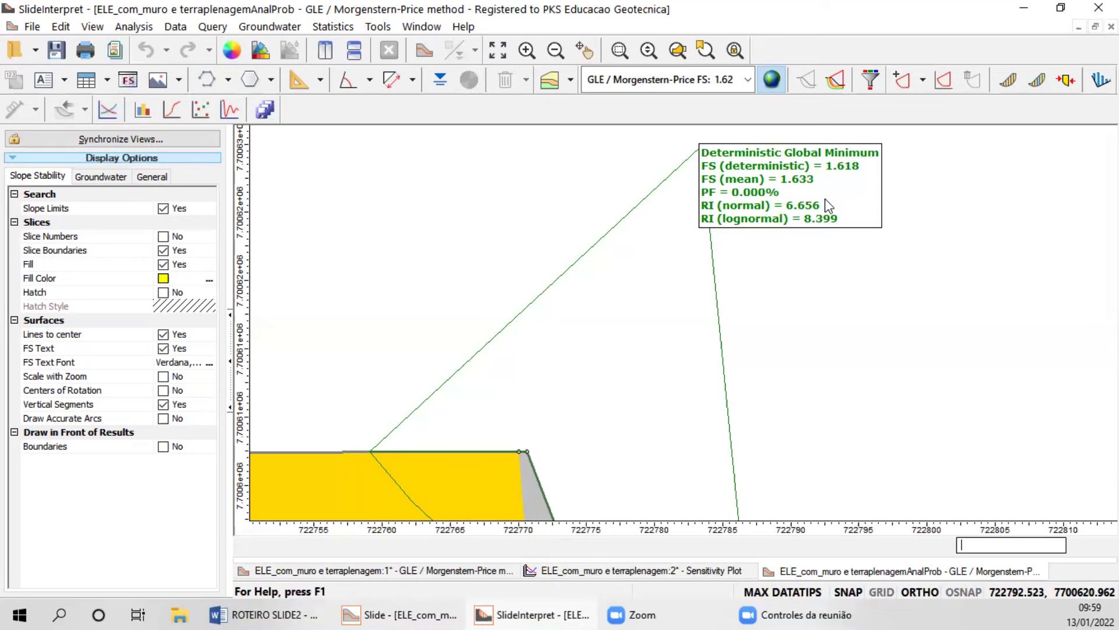
scroll(788, 245, "down", 1)
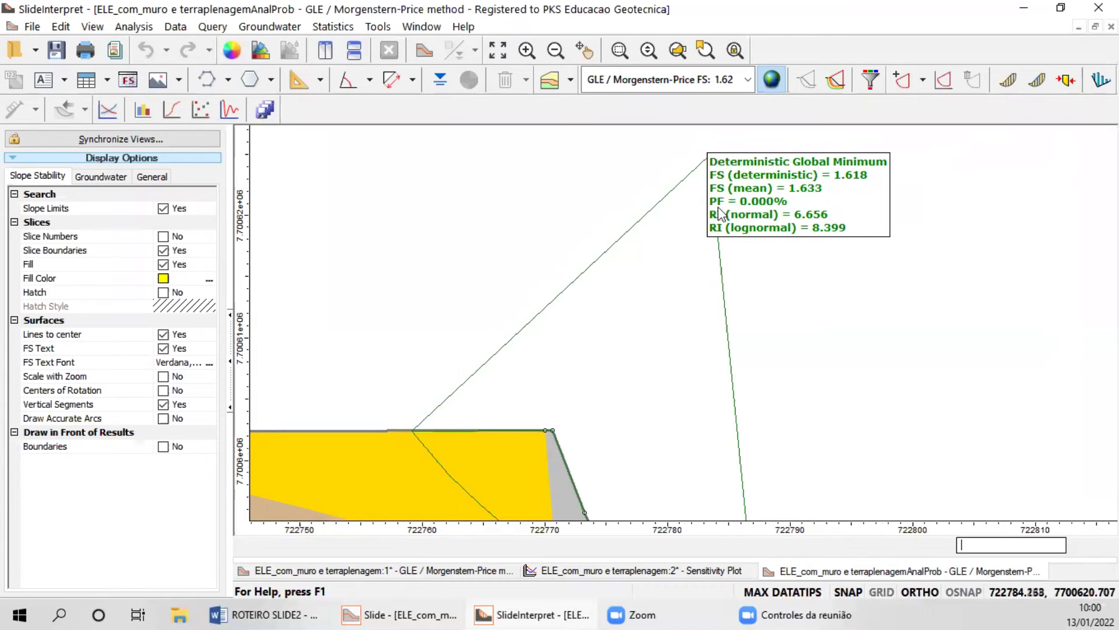
scroll(720, 208, "up", 1)
scroll(720, 169, "down", 1)
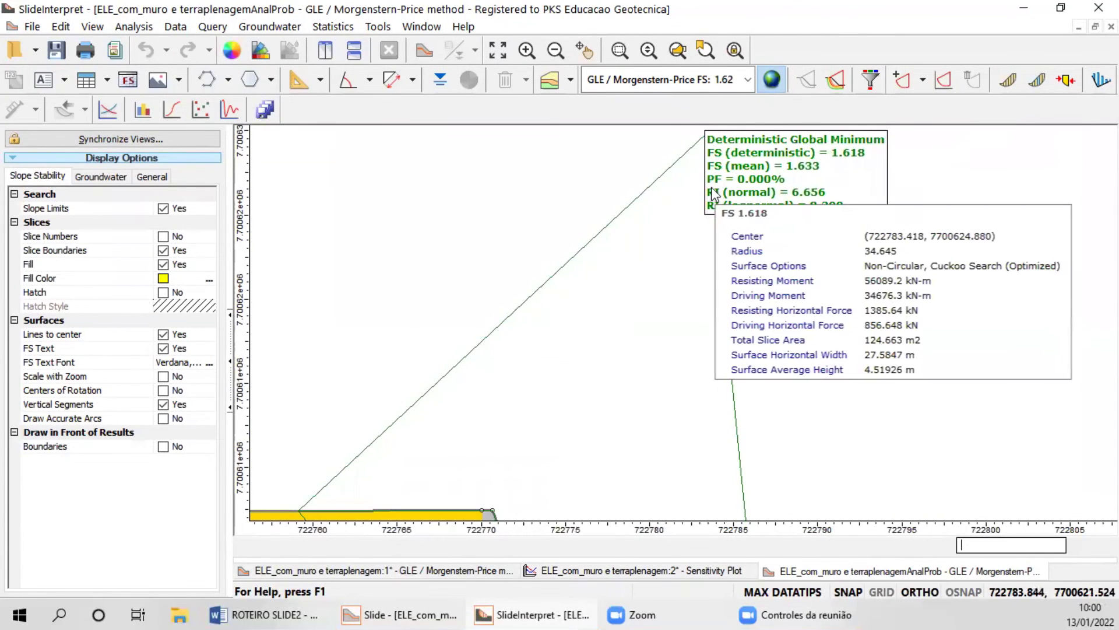
scroll(721, 216, "down", 1)
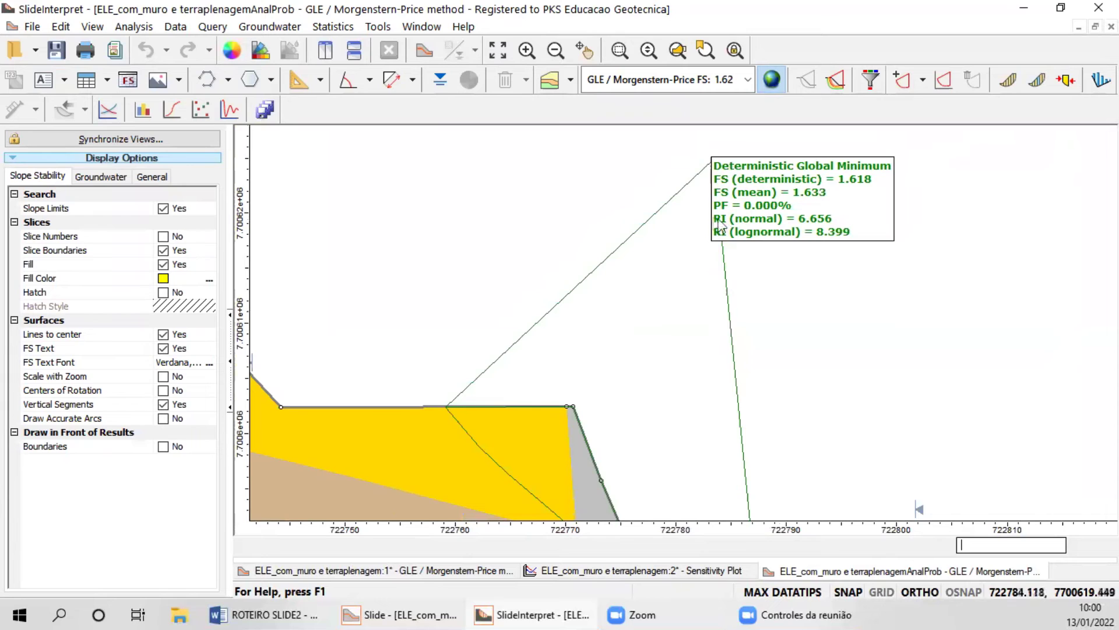
scroll(733, 133, "up", 1)
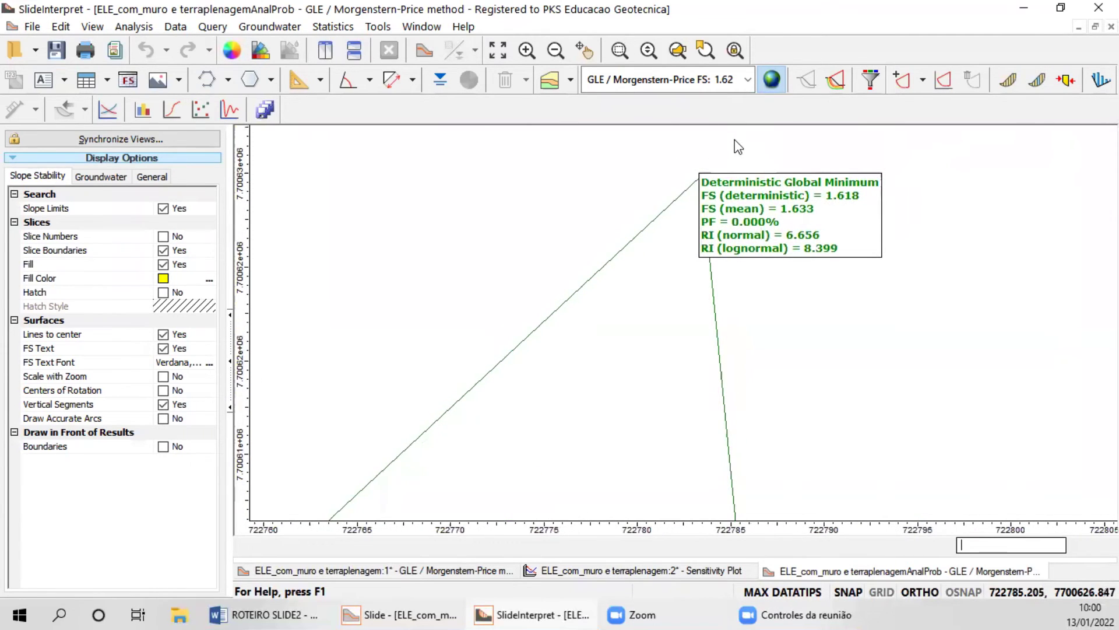
Step: Examine the probabilistic model's critical slip surface beneath the wall and the Areia siltosa properties, and check the global minimum's details
scroll(705, 239, "down", 3)
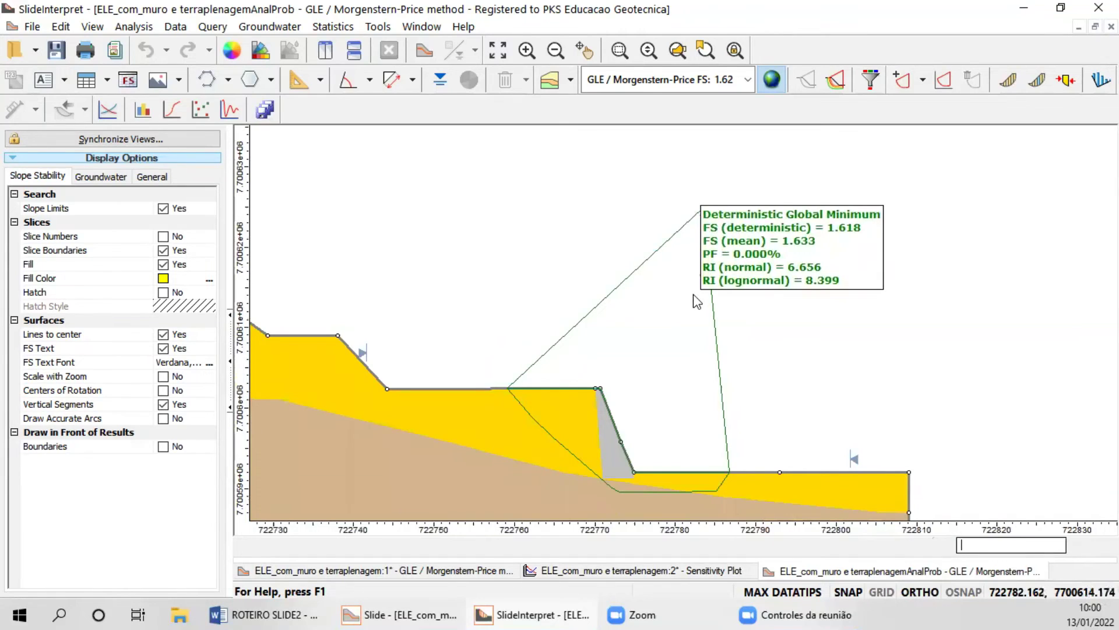
scroll(798, 245, "up", 1)
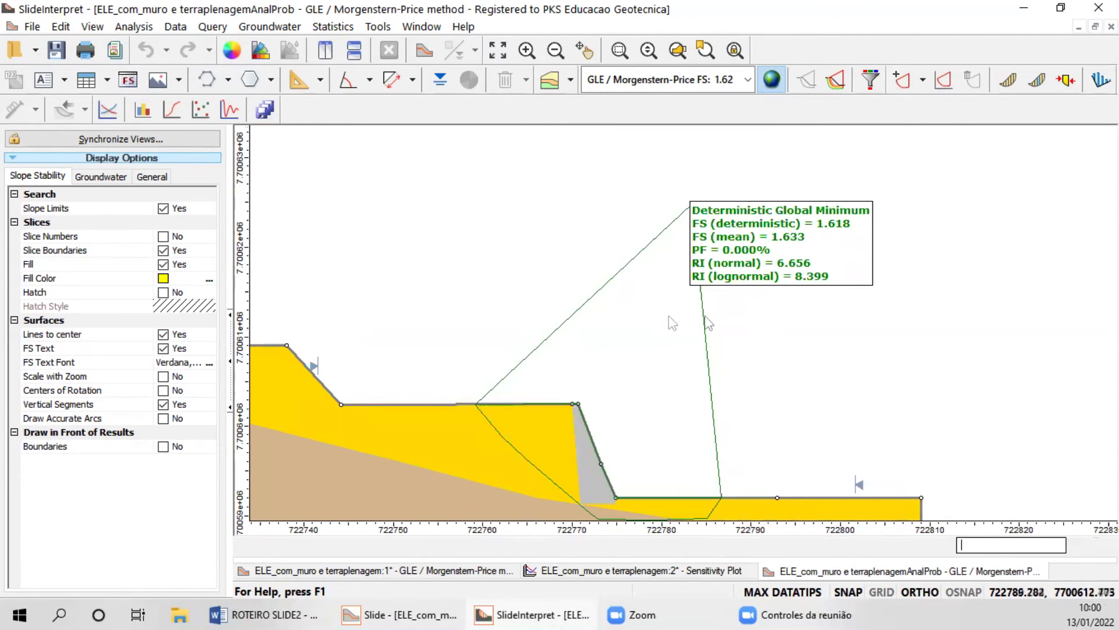
scroll(598, 344, "up", 1)
left_click_drag(539, 442, 661, 291)
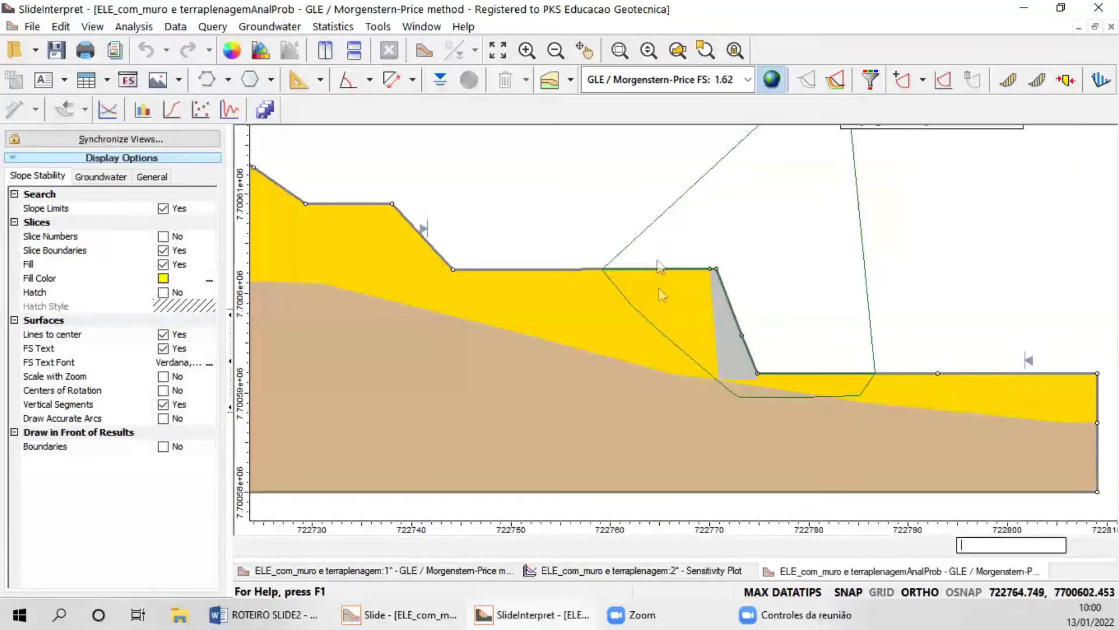
mouse_move(762, 447)
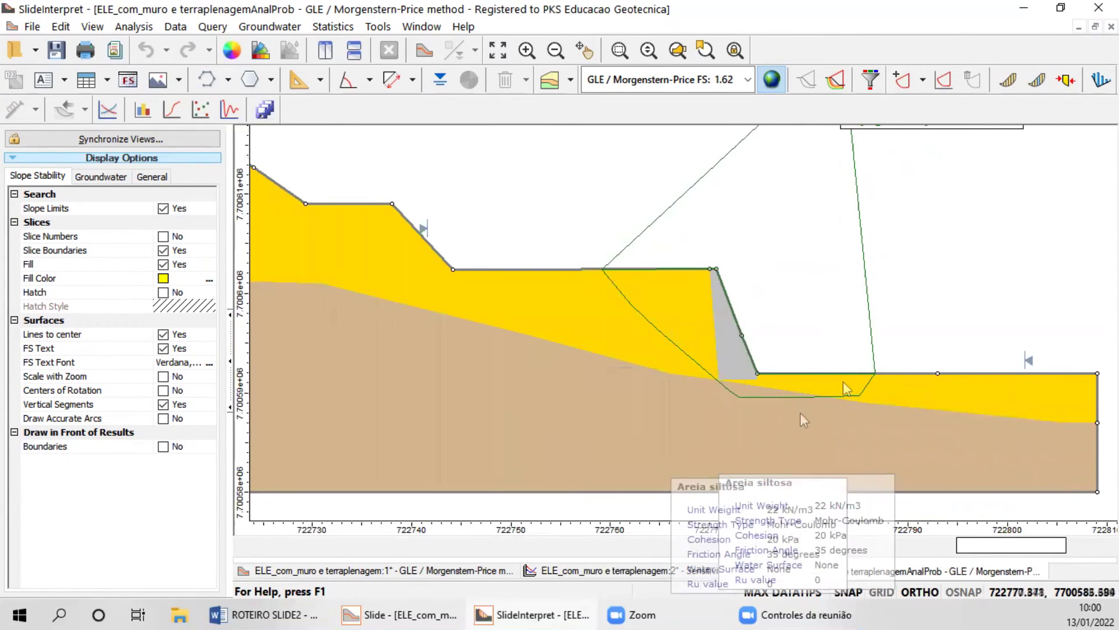
scroll(597, 270, "down", 1)
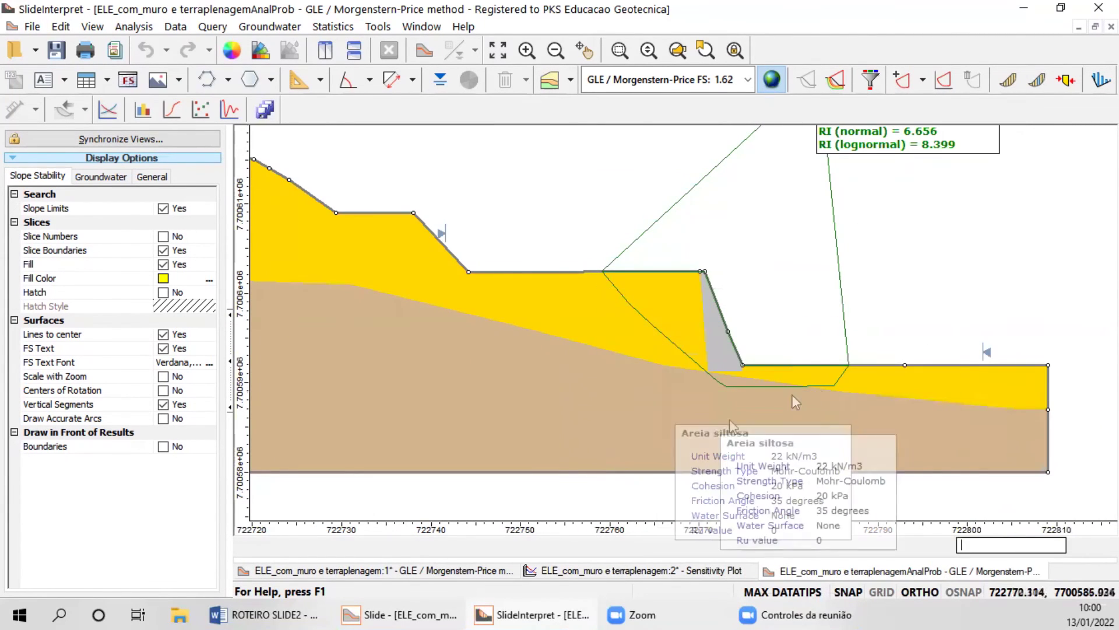
scroll(736, 363, "down", 1)
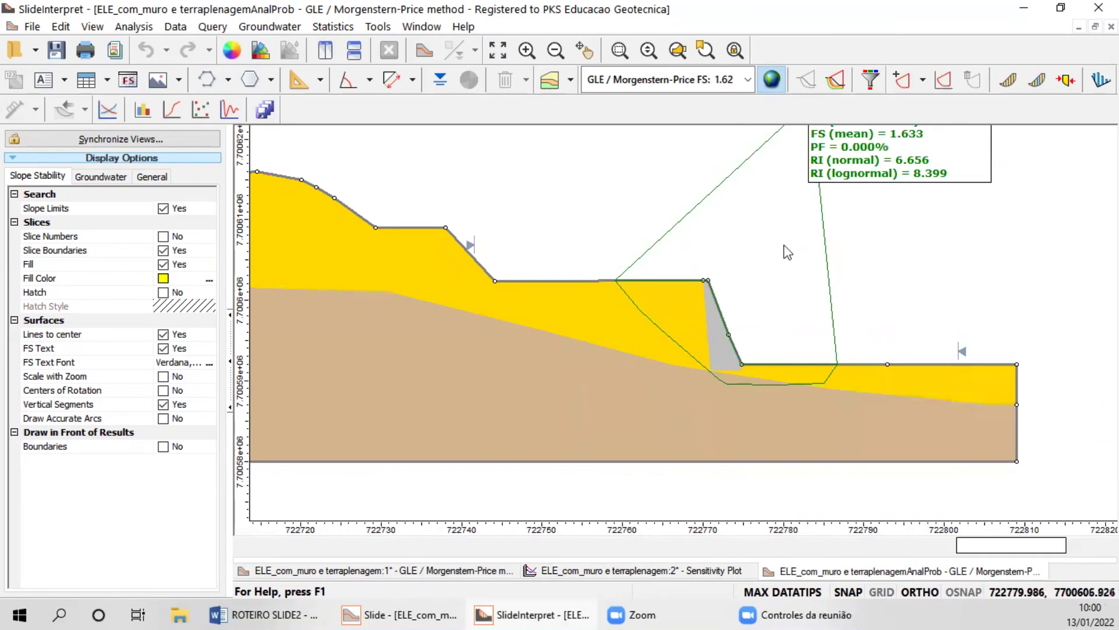
left_click_drag(786, 252, 684, 319)
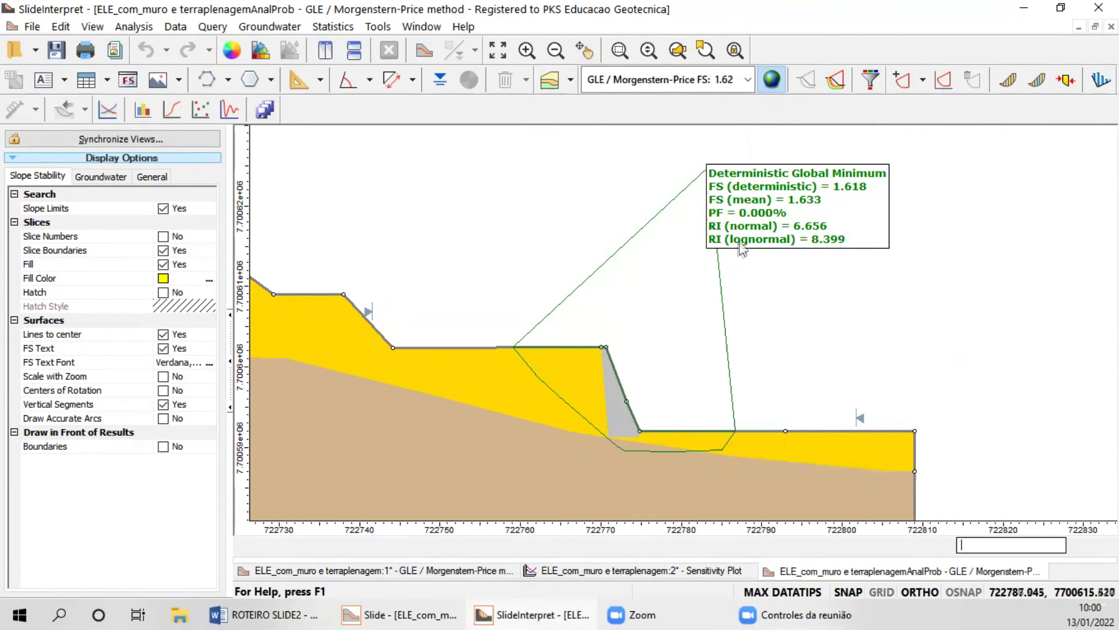
mouse_move(714, 215)
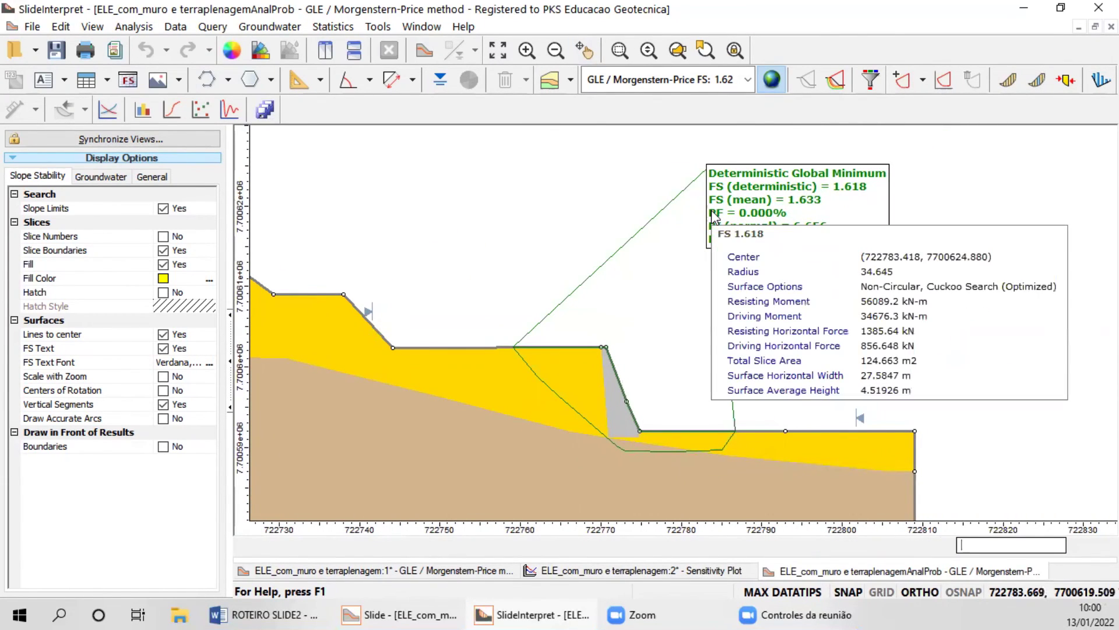